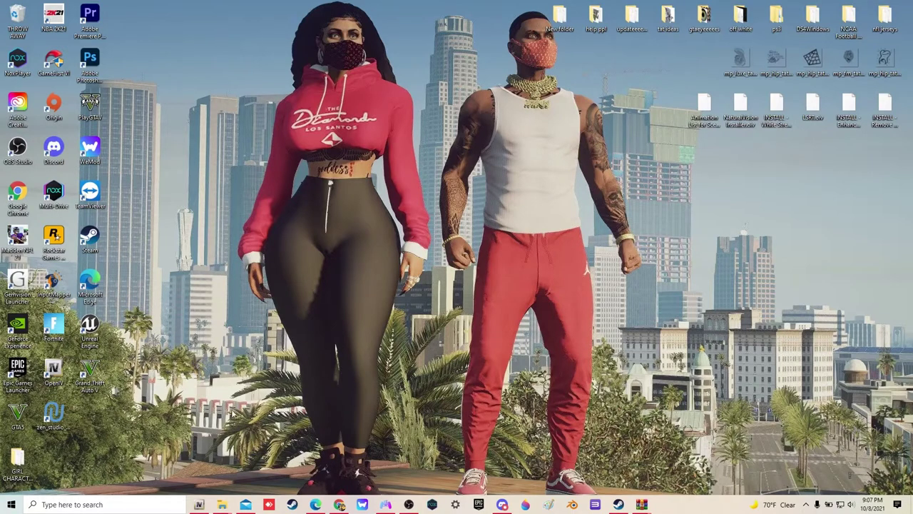
# Switch to the browser and download the Loose Head Bandana for MP Male mod from GTA5-Mods.
pyautogui.click(316, 504)
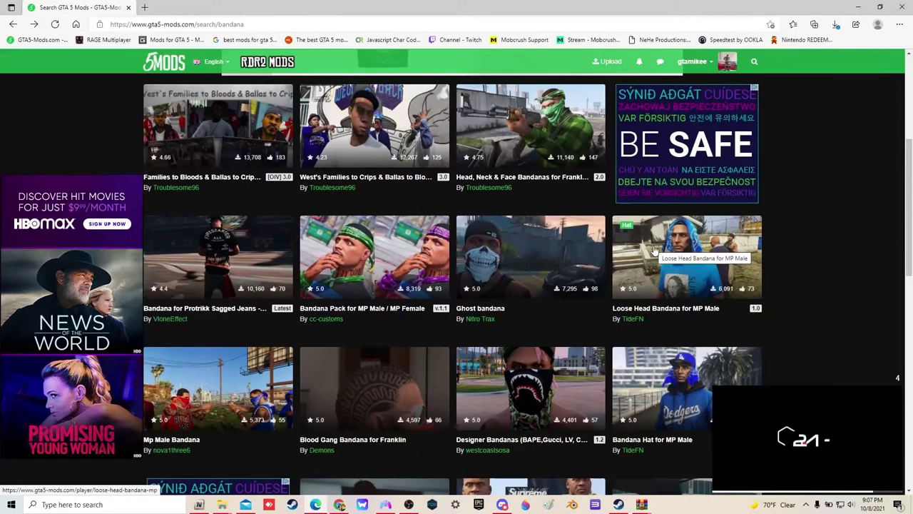
pyautogui.click(655, 250)
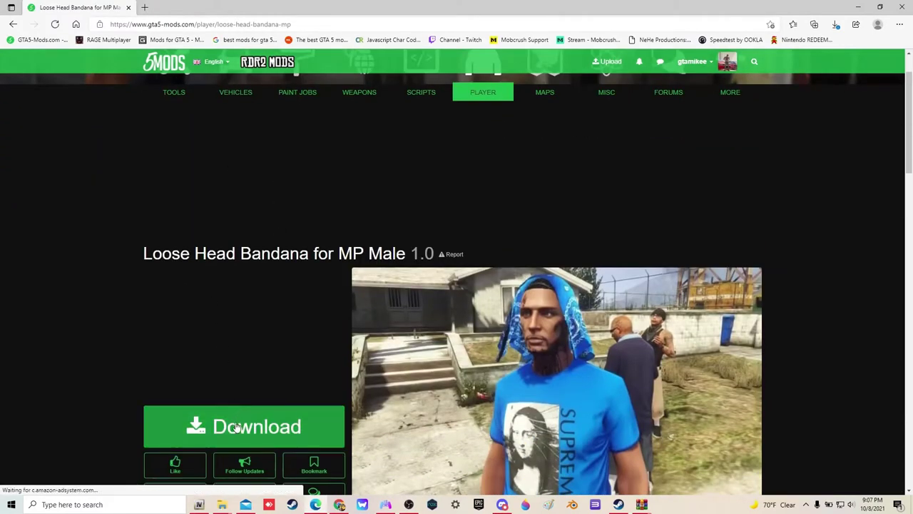
pyautogui.click(241, 427)
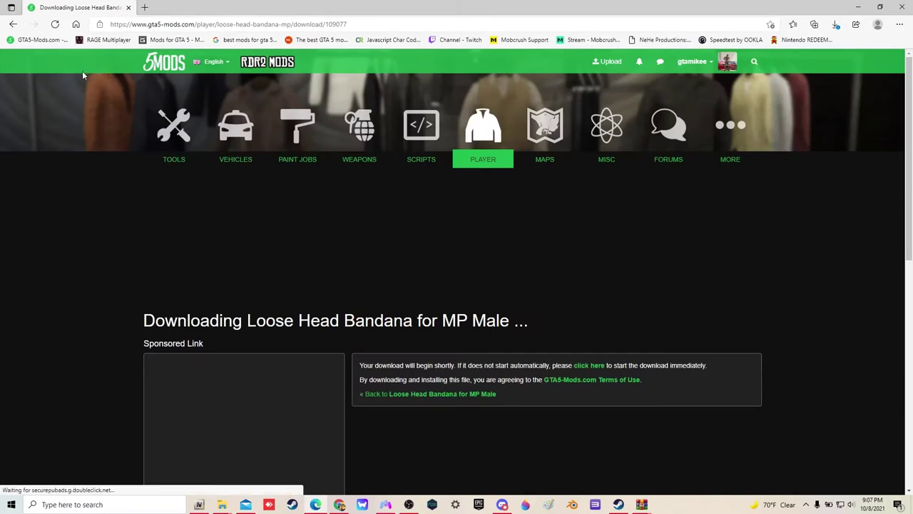
# Return to the bandana search results and download the Mp Male Bandana mod.
pyautogui.click(13, 25)
pyautogui.click(13, 25)
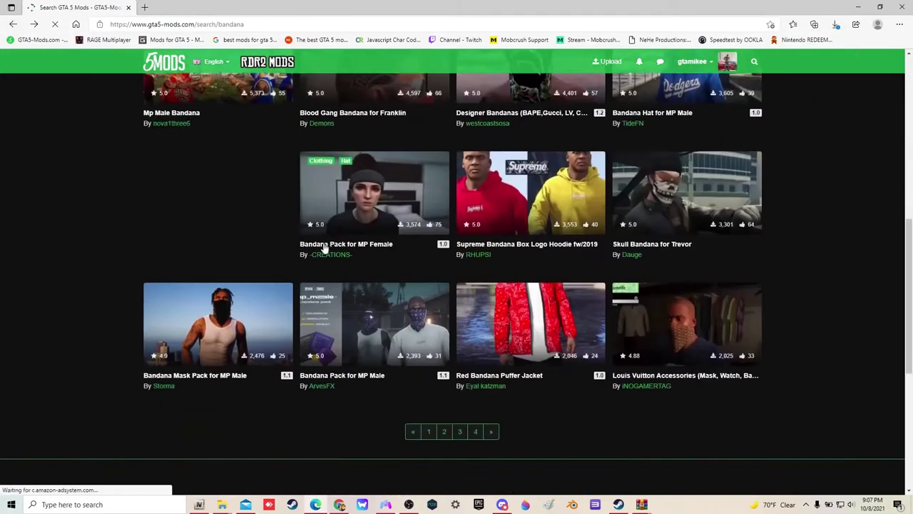
pyautogui.scroll(2, 314, 245)
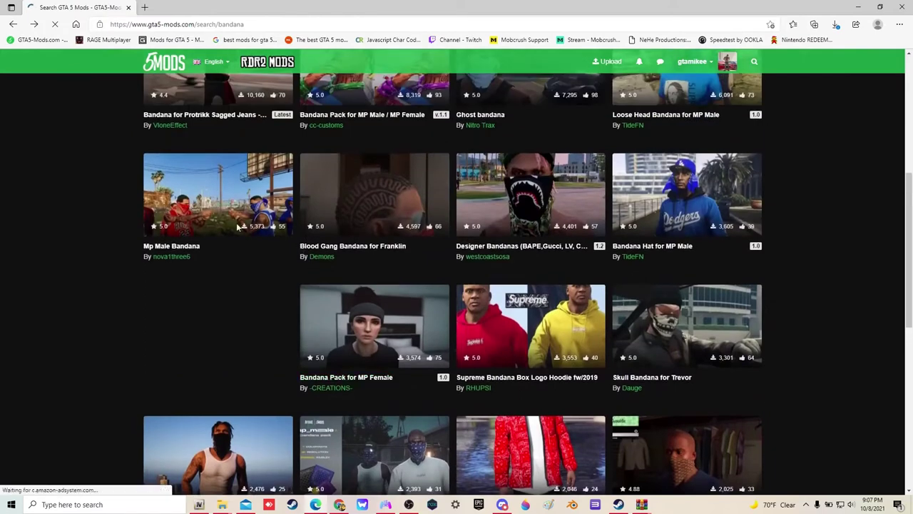
pyautogui.click(203, 198)
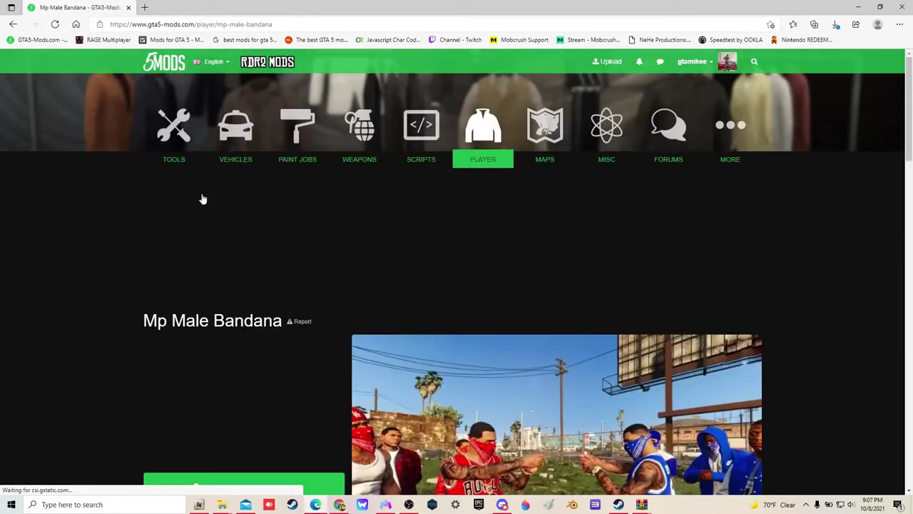
pyautogui.scroll(-3, 242, 271)
pyautogui.click(265, 359)
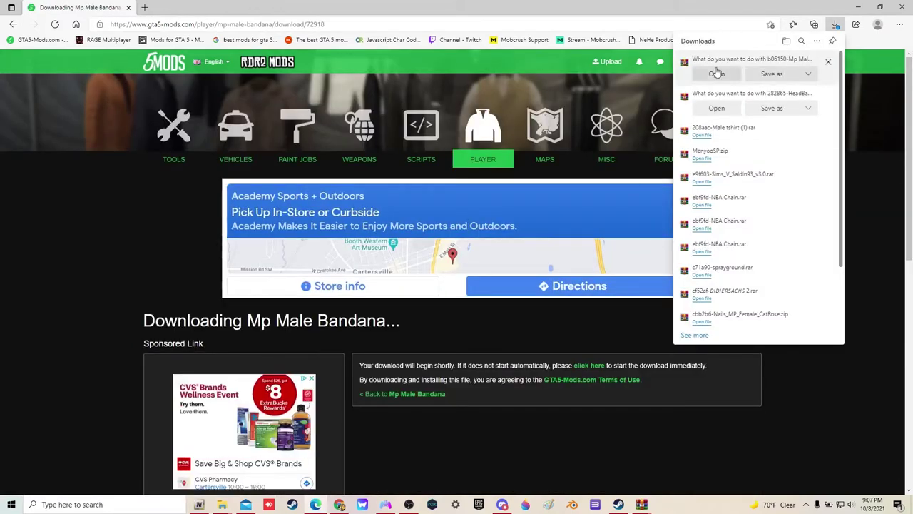
# Open the two downloaded bandana archives in WinRAR, dismiss the licence notice and minimize the browser.
pyautogui.click(716, 74)
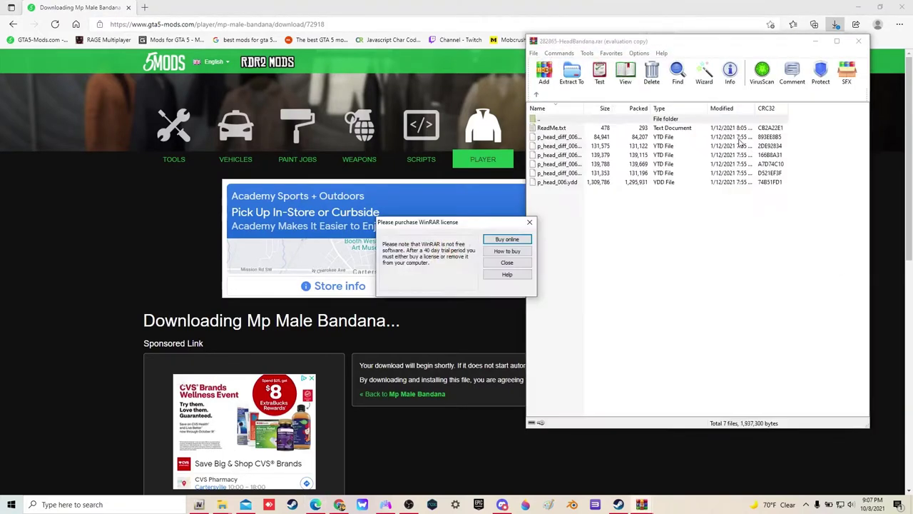
pyautogui.click(520, 264)
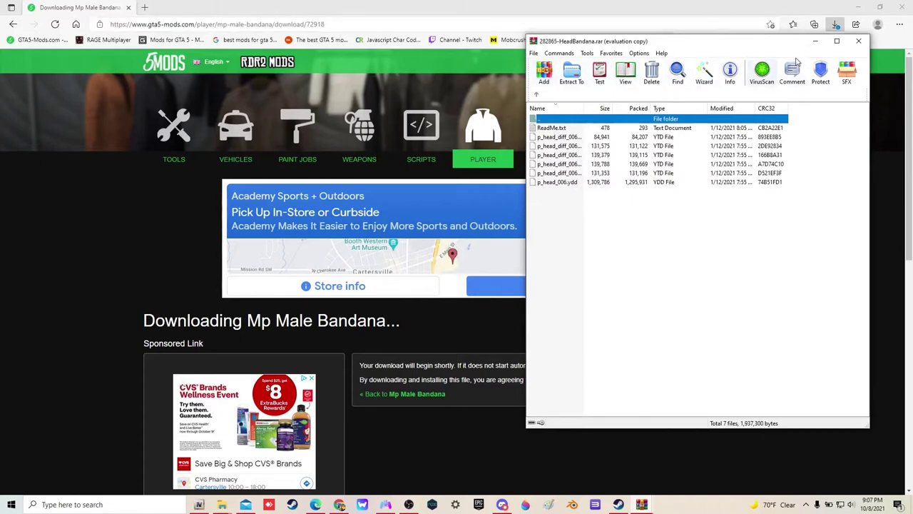
pyautogui.click(858, 7)
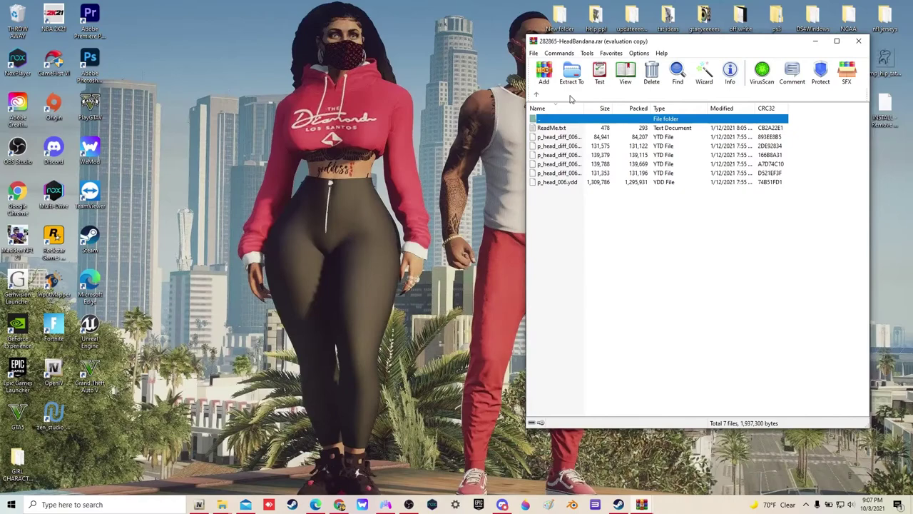
pyautogui.click(539, 94)
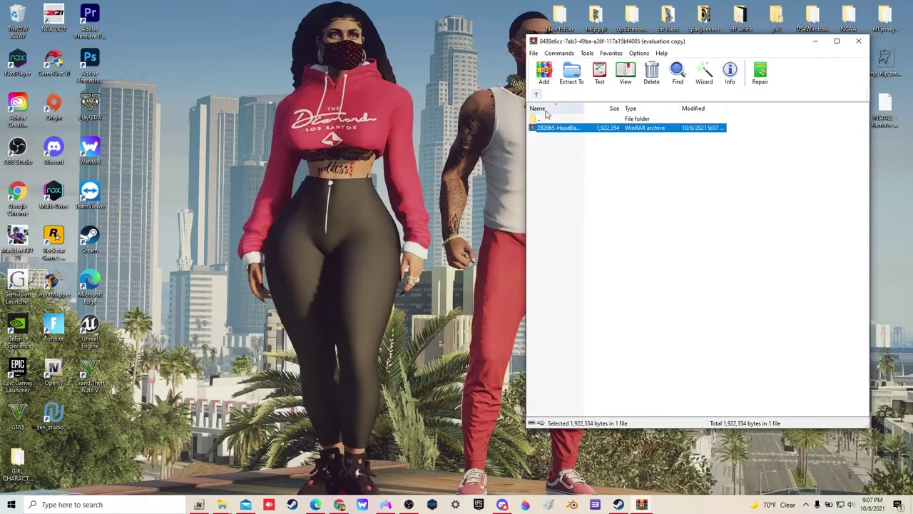
# Close the leftover Male tshirt and MenyooSP archive windows, keeping the two bandana archive windows open.
pyautogui.click(642, 499)
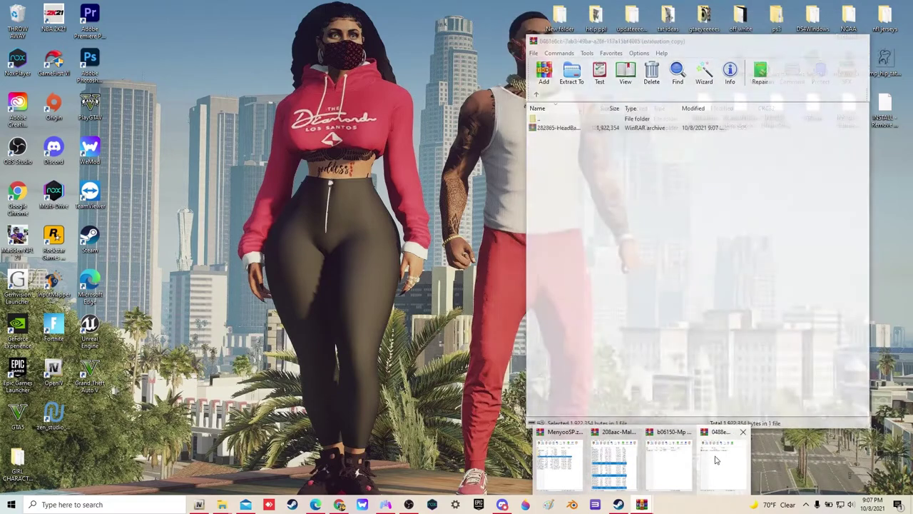
pyautogui.click(632, 432)
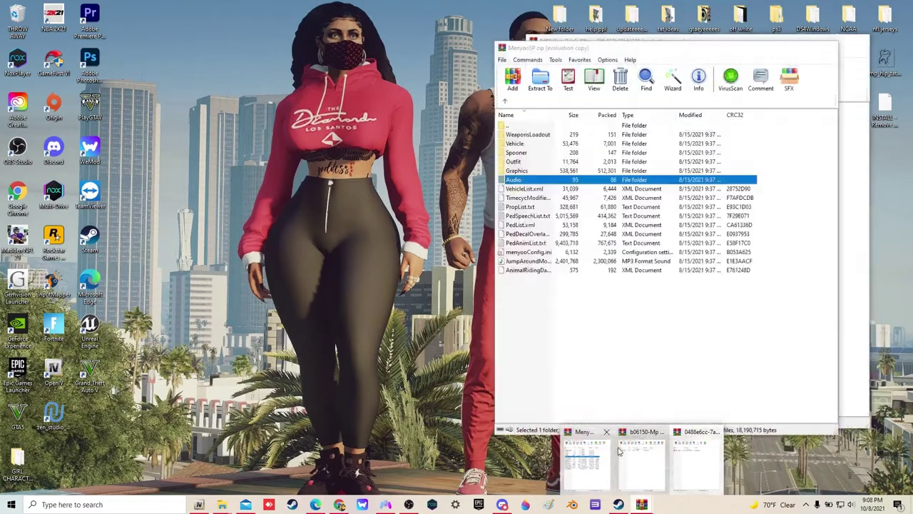
pyautogui.click(607, 432)
pyautogui.click(667, 460)
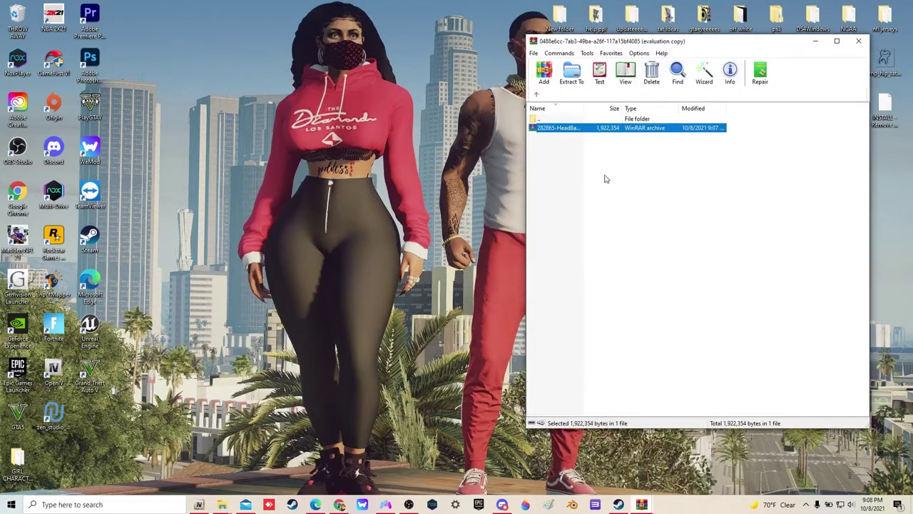
# Bring up the b06150-Mp Male Gang Bandana.rar window and open the mod folder inside it.
pyautogui.click(642, 504)
pyautogui.click(615, 448)
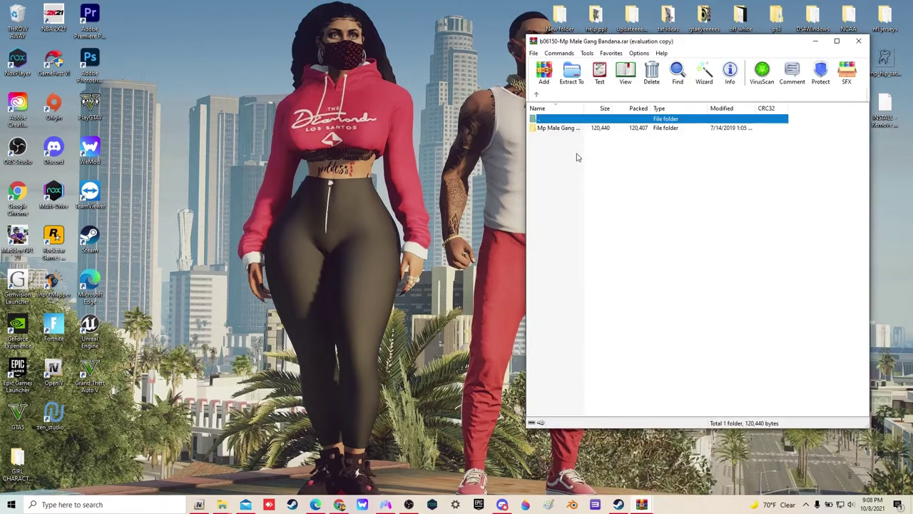
pyautogui.doubleClick(561, 130)
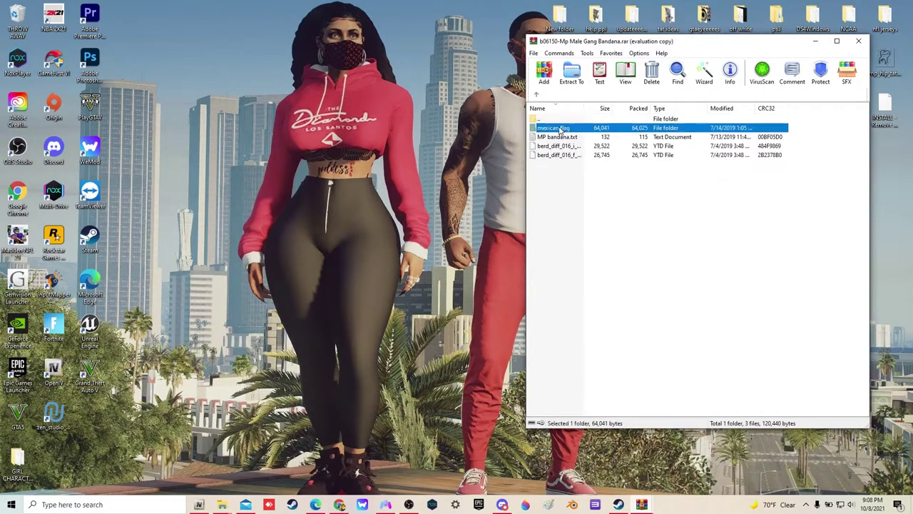
pyautogui.click(537, 97)
# Resize the two bandana archive windows and stack them one above the other without overlap.
pyautogui.moveTo(694, 430); pyautogui.dragTo(667, 189)
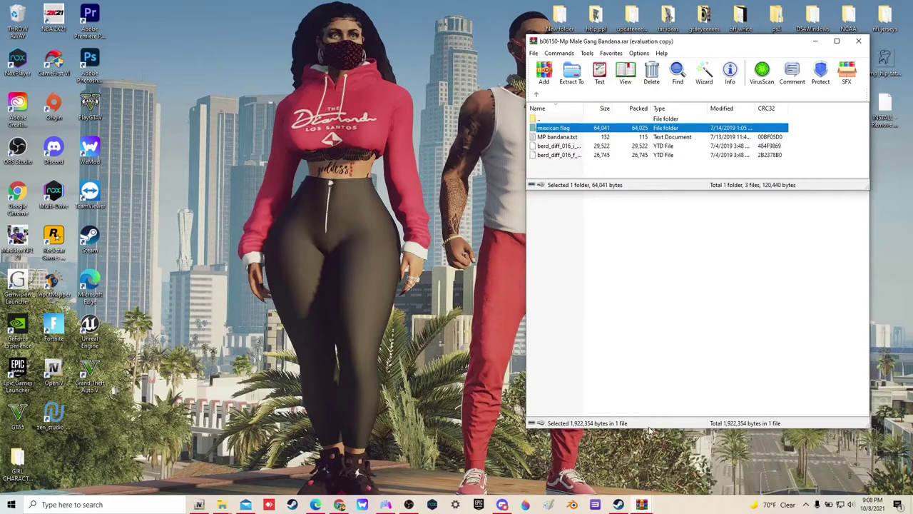
pyautogui.moveTo(650, 427); pyautogui.dragTo(621, 152)
pyautogui.click(618, 175)
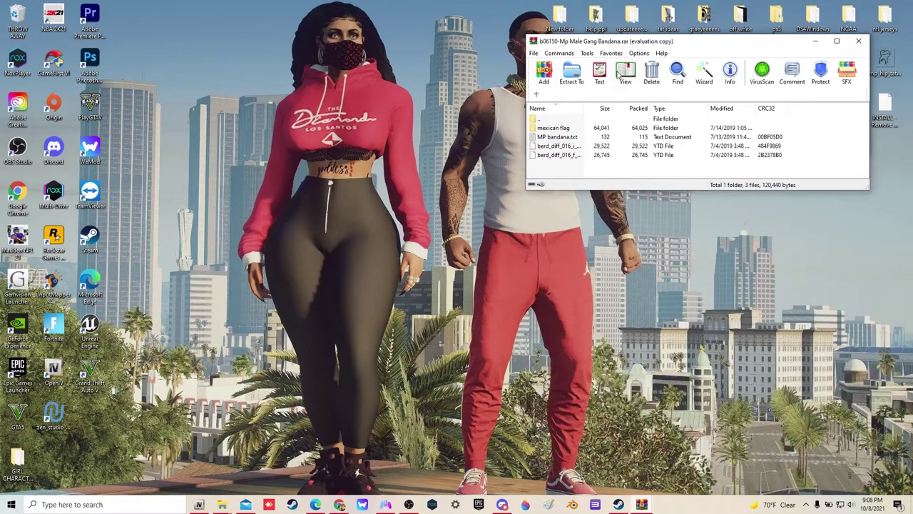
pyautogui.moveTo(634, 44); pyautogui.dragTo(630, 276)
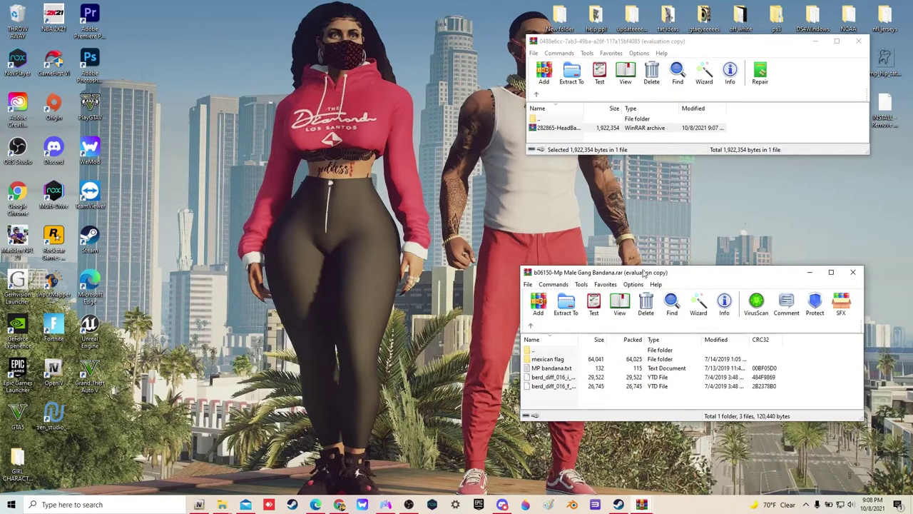
pyautogui.moveTo(629, 151); pyautogui.dragTo(628, 249)
pyautogui.moveTo(617, 421); pyautogui.dragTo(619, 452)
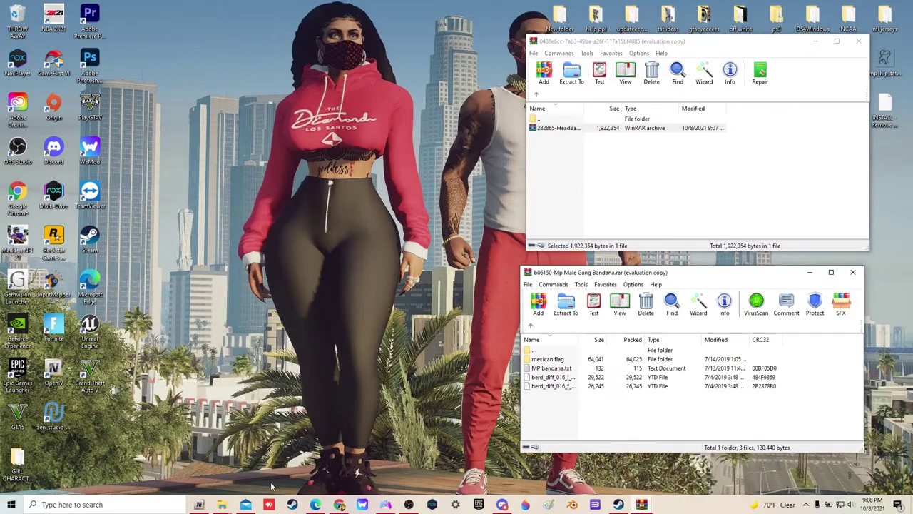
# Switch to OpenIV, go to the GTA V root folder, clear the search filter and turn on edit mode.
pyautogui.click(199, 504)
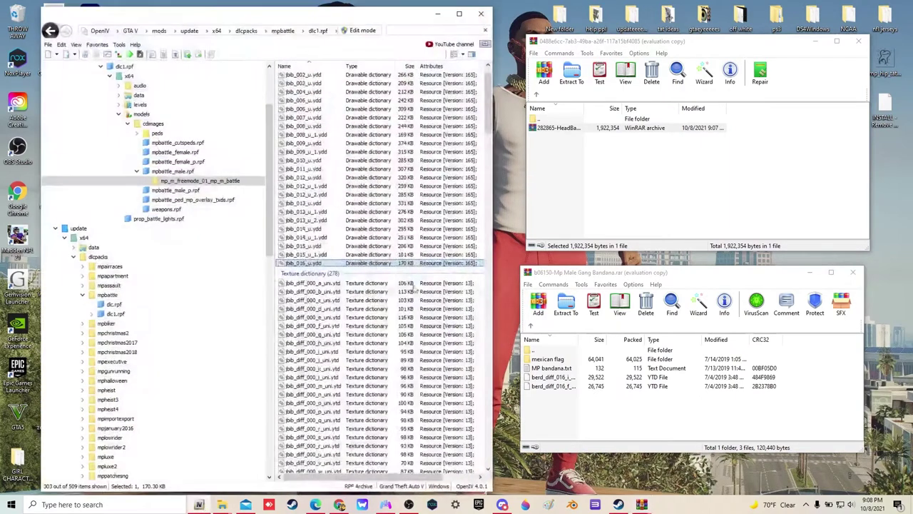
pyautogui.click(131, 31)
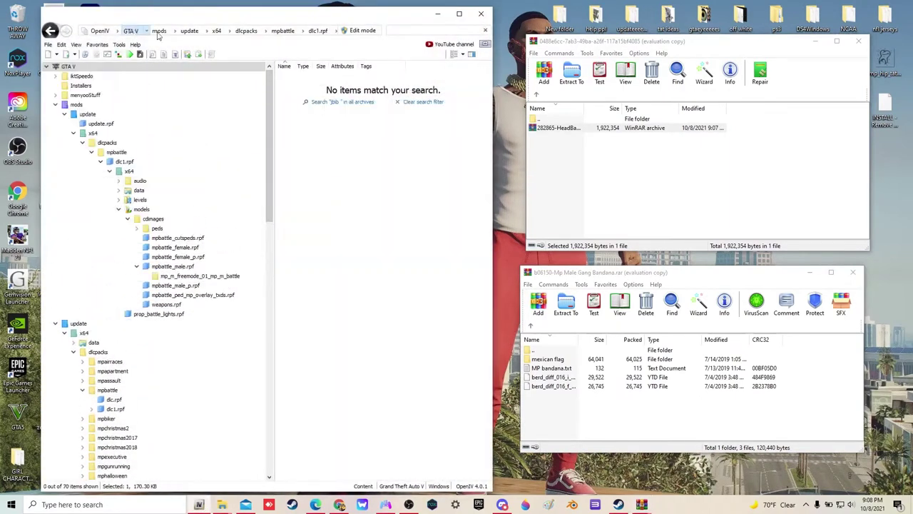
pyautogui.click(484, 31)
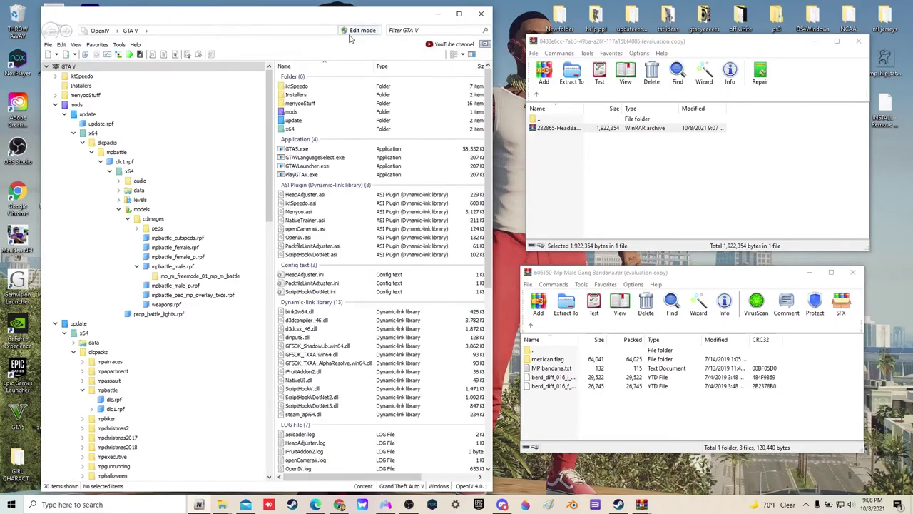
pyautogui.click(357, 30)
pyautogui.click(487, 284)
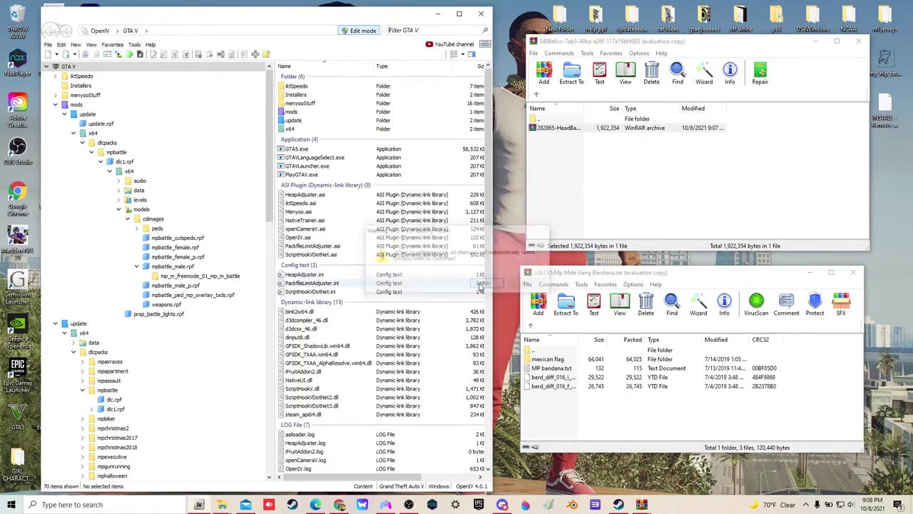
# Open the 282865-HeadBandana.rar archive and read the installation path in its ReadMe.txt.
pyautogui.doubleClick(589, 129)
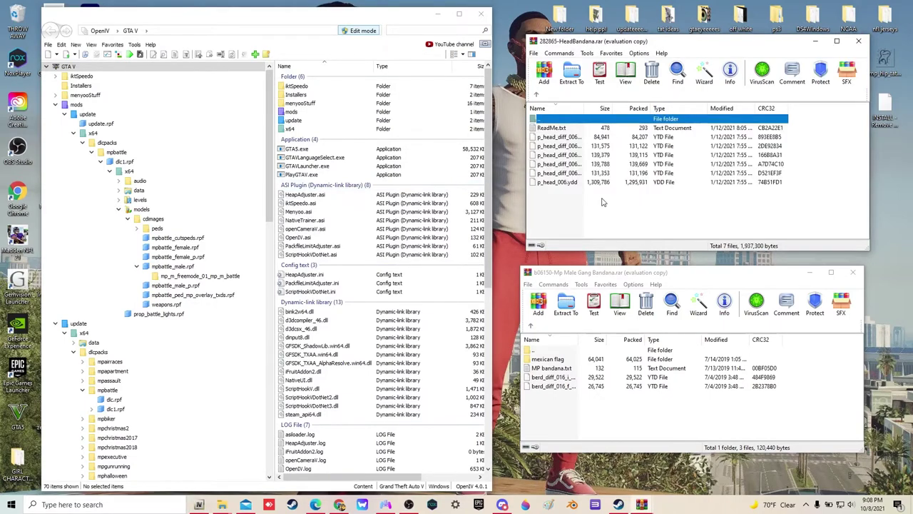
pyautogui.doubleClick(564, 131)
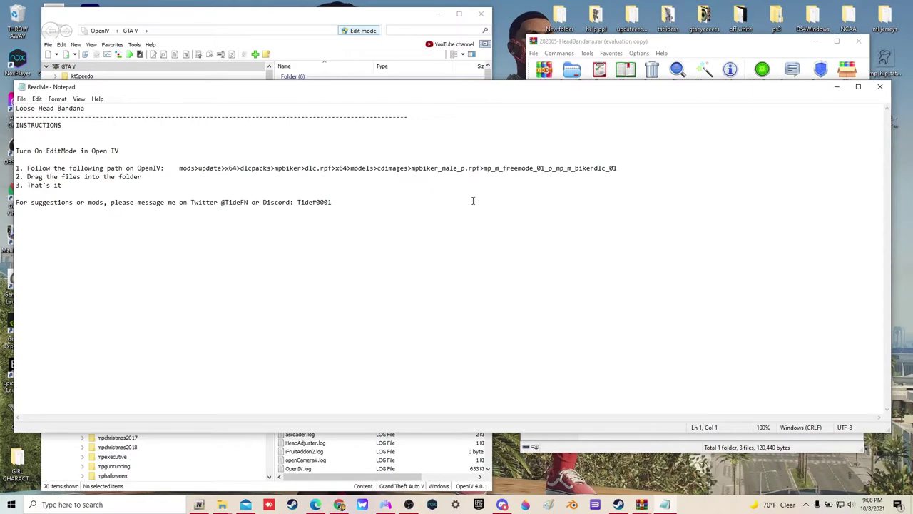
pyautogui.click(879, 86)
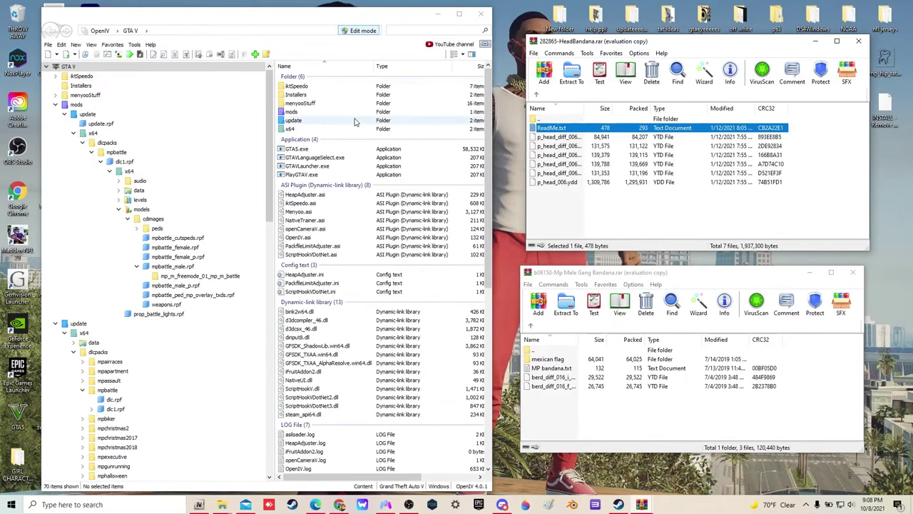
# Open update/x64/dlcpacks/mpbiker/dlc.rpf and switch to its copy in the mods folder.
pyautogui.doubleClick(293, 119)
pyautogui.doubleClick(291, 86)
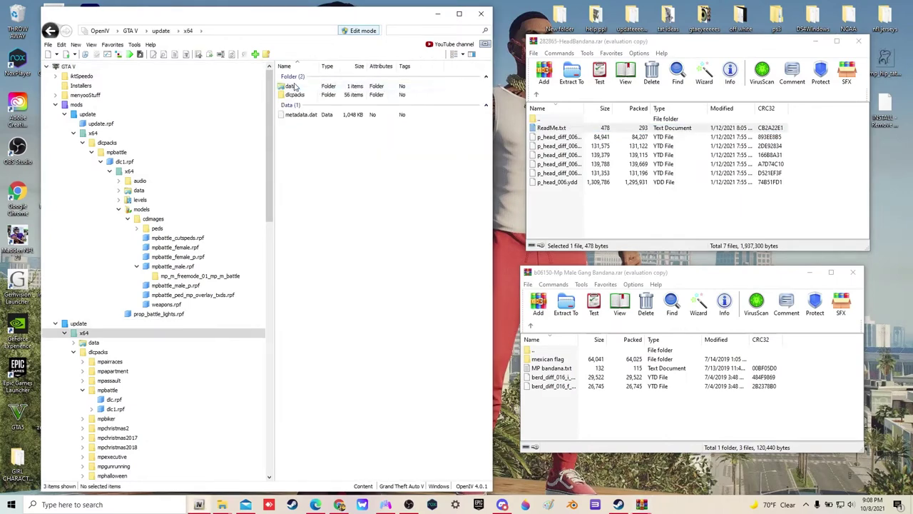
pyautogui.doubleClick(292, 95)
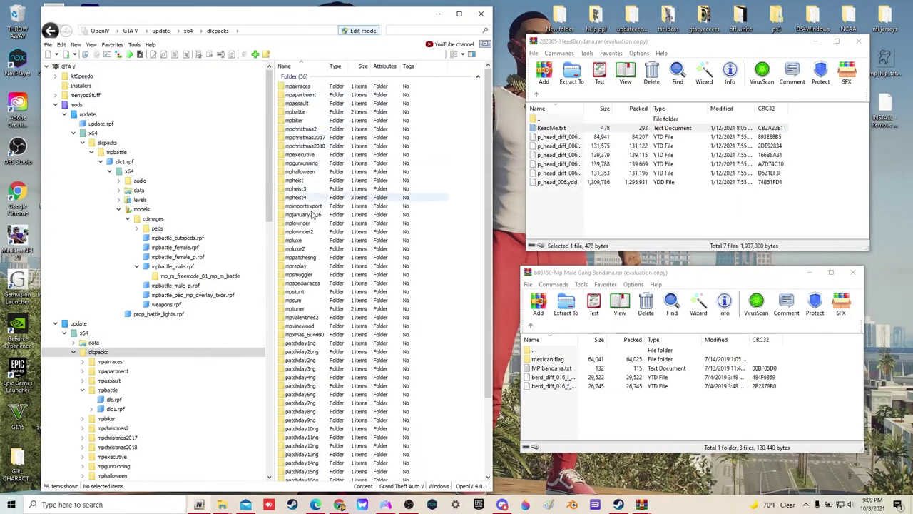
pyautogui.doubleClick(295, 120)
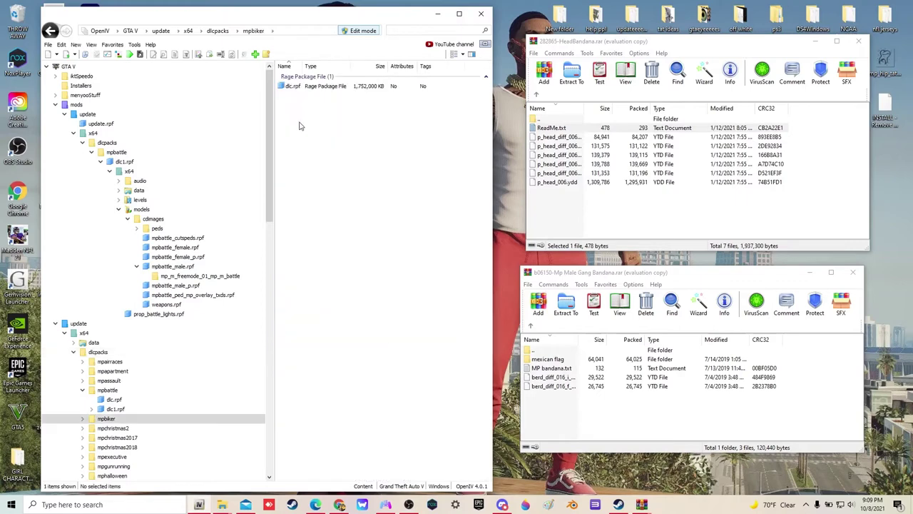
pyautogui.doubleClick(303, 86)
pyautogui.click(306, 112)
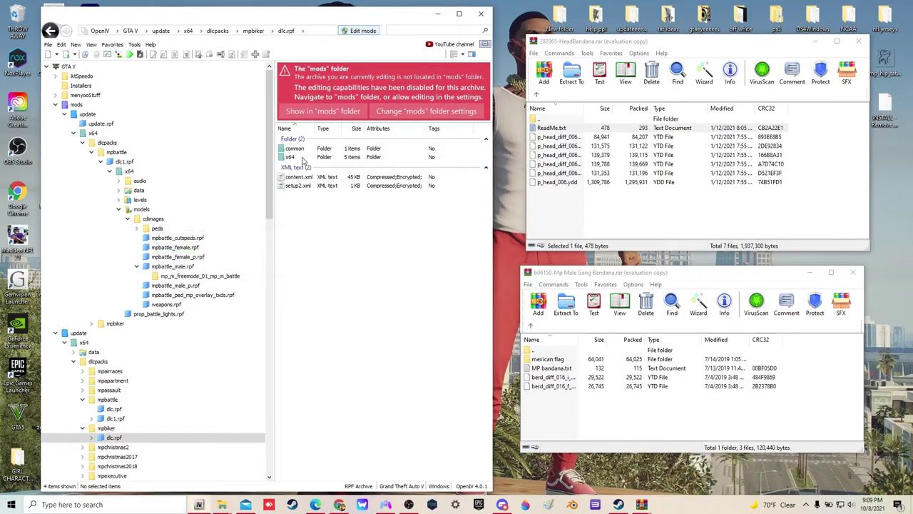
# Open x64/models/cdimages/mpbiker_male_p.rpf/mp_m_freemode_01_p_mp_m_bikerdlc_01 in the mods dlc.rpf and filter its files by "head".
pyautogui.doubleClick(291, 94)
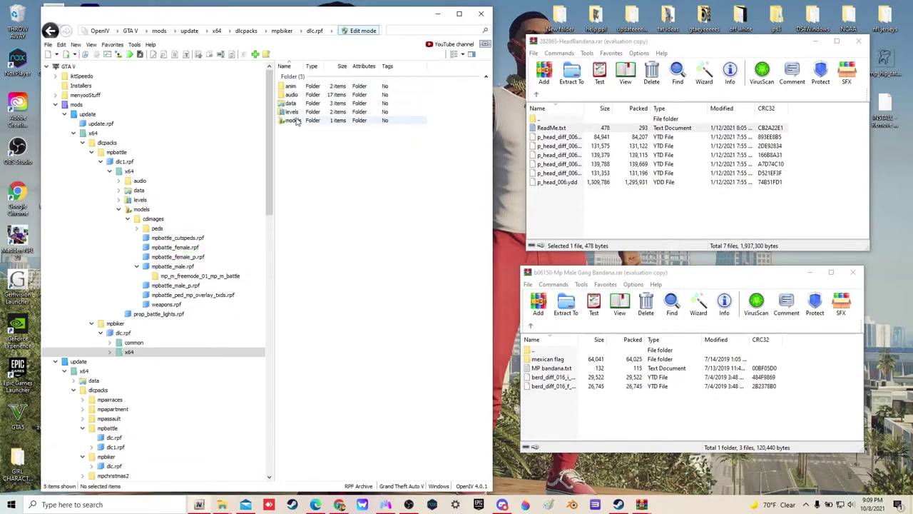
pyautogui.doubleClick(291, 119)
pyautogui.doubleClick(294, 86)
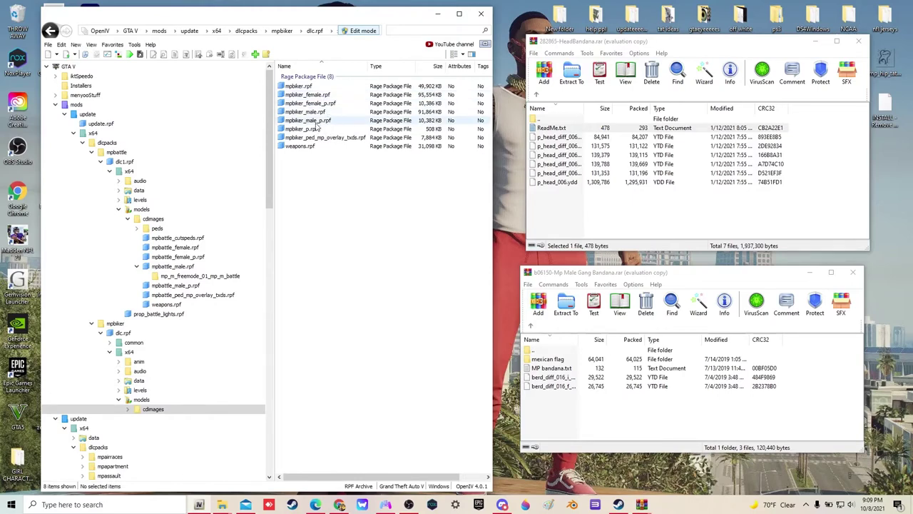
pyautogui.doubleClick(316, 122)
pyautogui.doubleClick(307, 86)
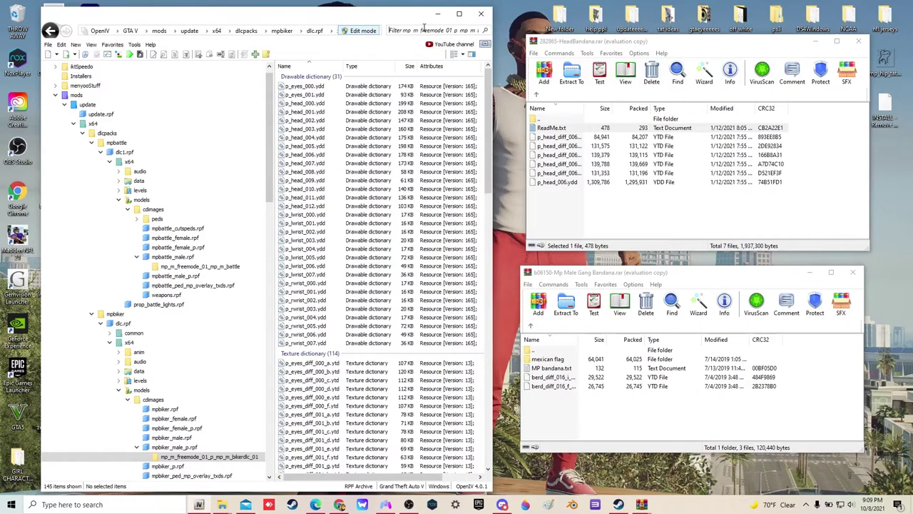
pyautogui.click(424, 29)
pyautogui.write('hea')
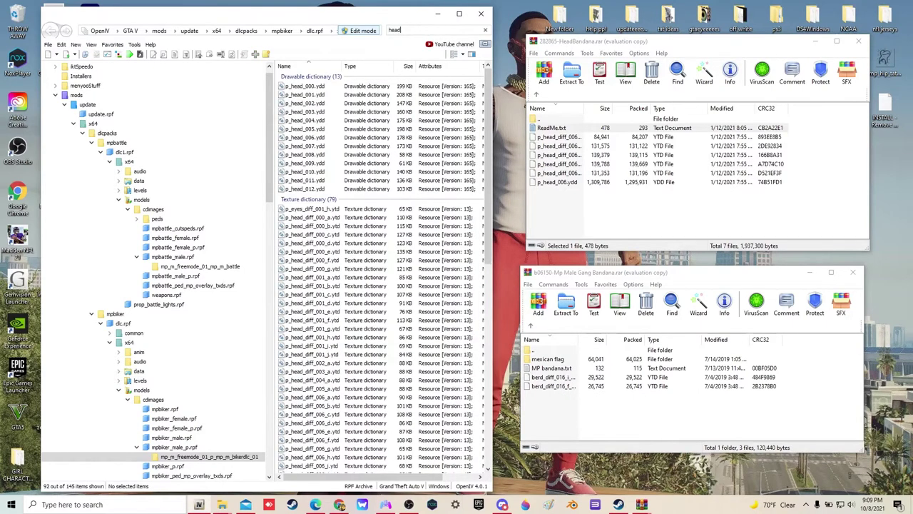
# Add p_head_006.ydd and the five p_head_diff_006 texture files from the HeadBandana archive to the open mpbiker male folder.
pyautogui.write('d')
pyautogui.moveTo(572, 197); pyautogui.dragTo(565, 134)
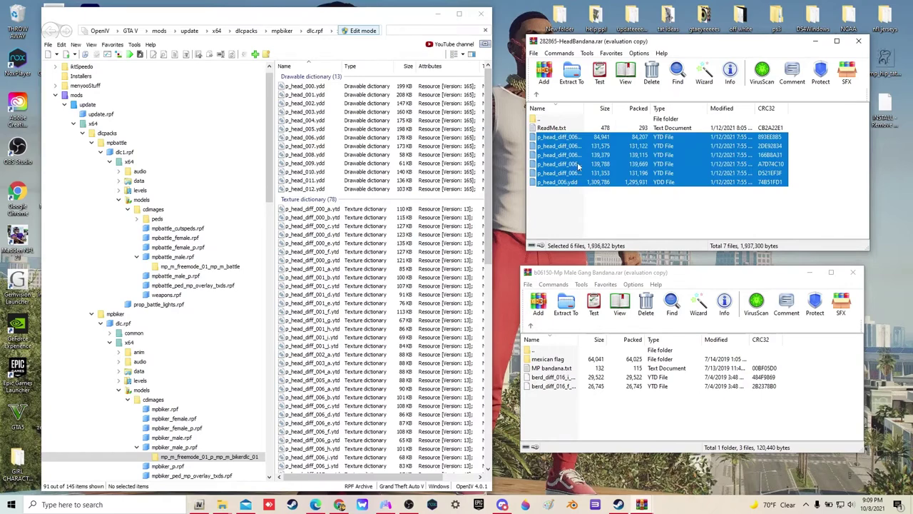
pyautogui.moveTo(338, 139); pyautogui.dragTo(314, 137)
# Preview the installed p_head_006.ydd model and the textures p_head_diff_006_a.ytd through p_head_diff_006_e.ytd.
pyautogui.doubleClick(314, 137)
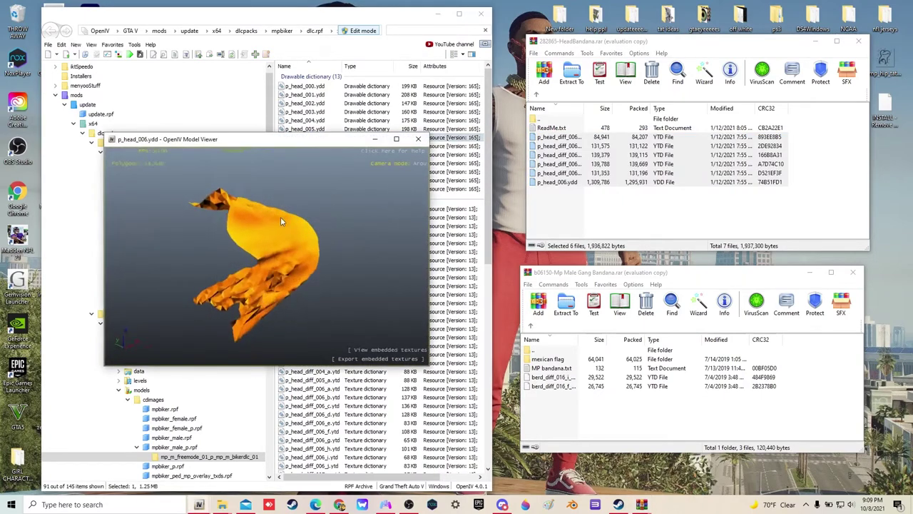
pyautogui.click(418, 138)
pyautogui.scroll(-2, 369, 223)
pyautogui.scroll(-7, 369, 223)
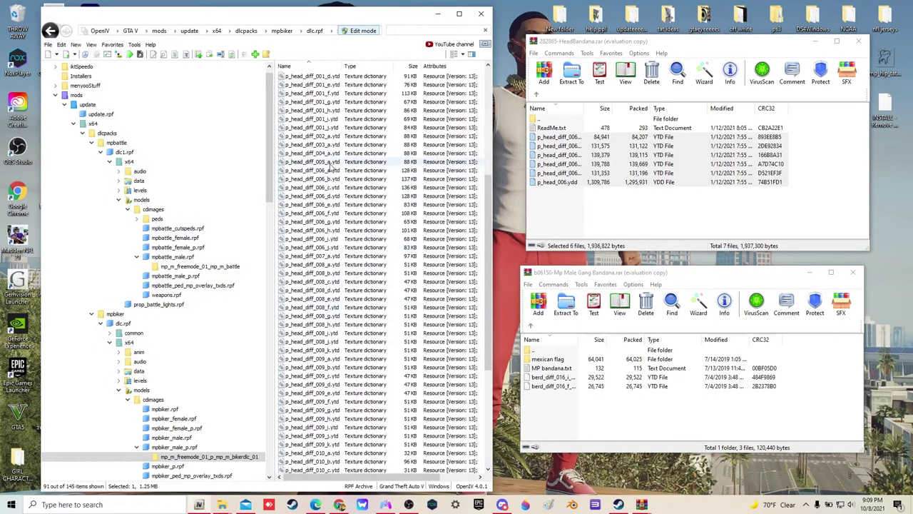
pyautogui.doubleClick(323, 171)
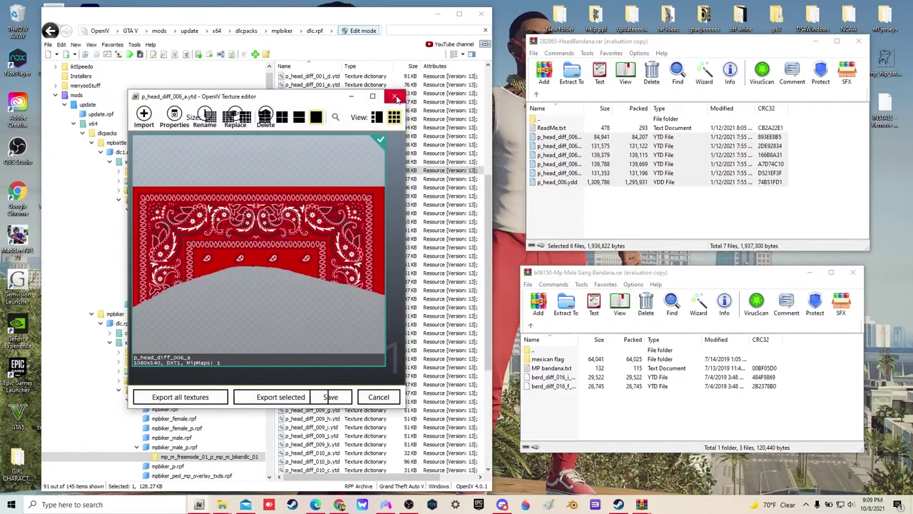
pyautogui.click(394, 95)
pyautogui.doubleClick(360, 179)
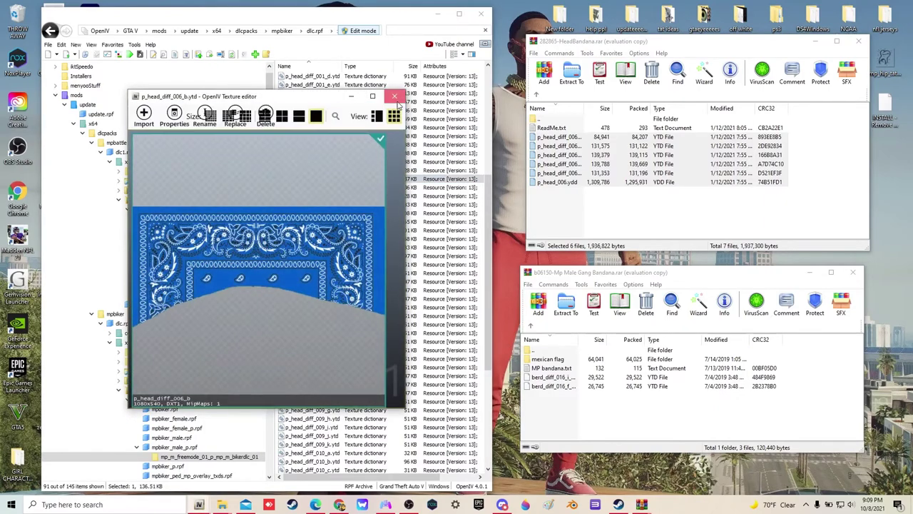
pyautogui.click(473, 92)
pyautogui.click(331, 187)
pyautogui.doubleClick(331, 187)
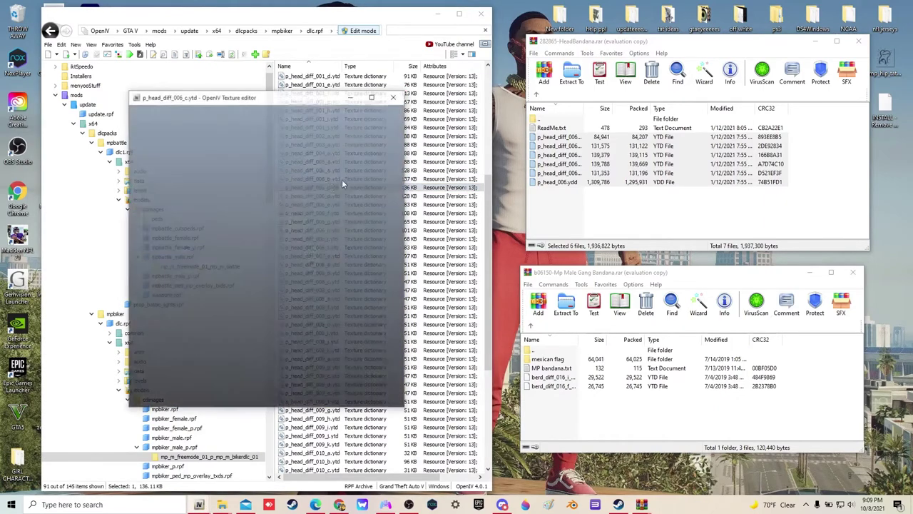
pyautogui.press('Escape')
pyautogui.doubleClick(333, 197)
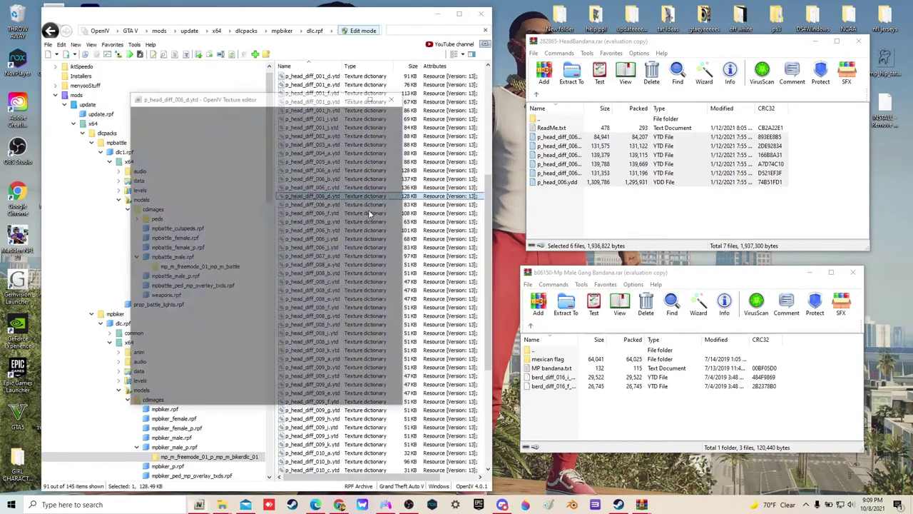
pyautogui.press('Escape')
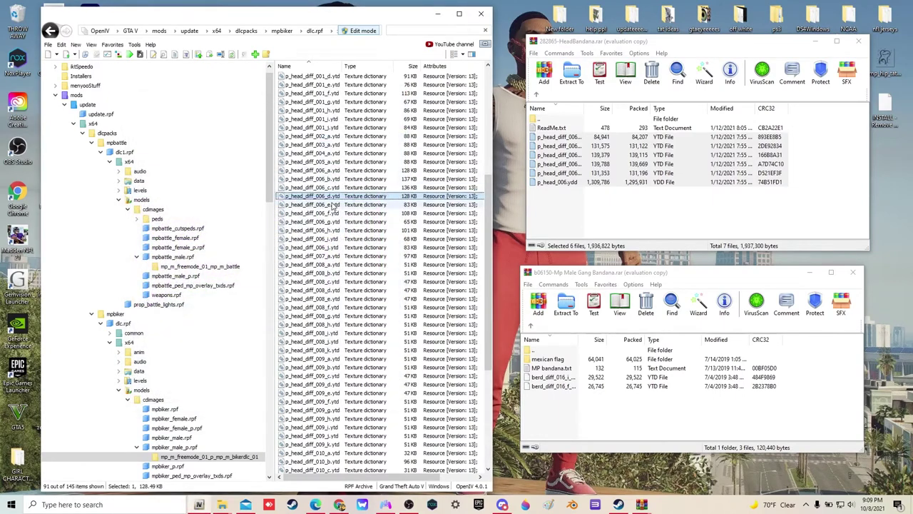
pyautogui.doubleClick(332, 205)
pyautogui.click(395, 96)
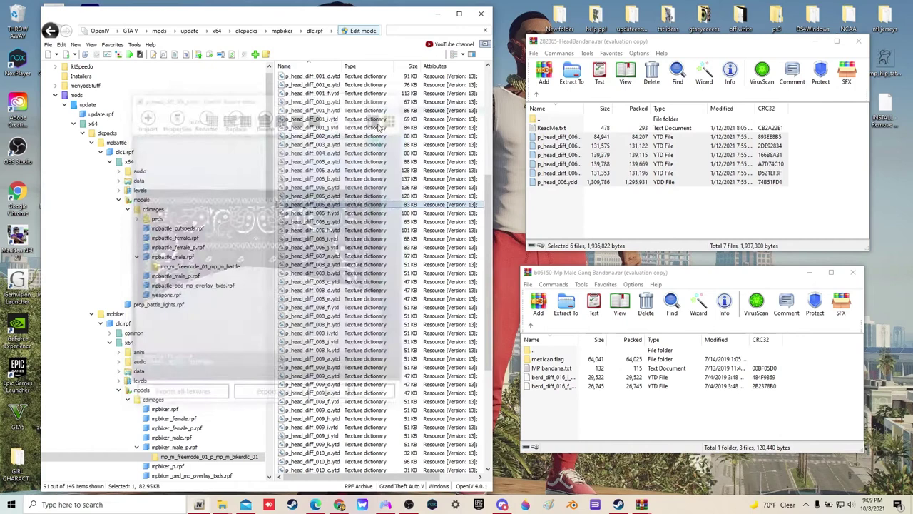
pyautogui.press('Down')
# Minimize the HeadBandana archive, bring the Mp Male Gang Bandana archive up, and read the installation path in its MP bandana.txt.
pyautogui.click(815, 40)
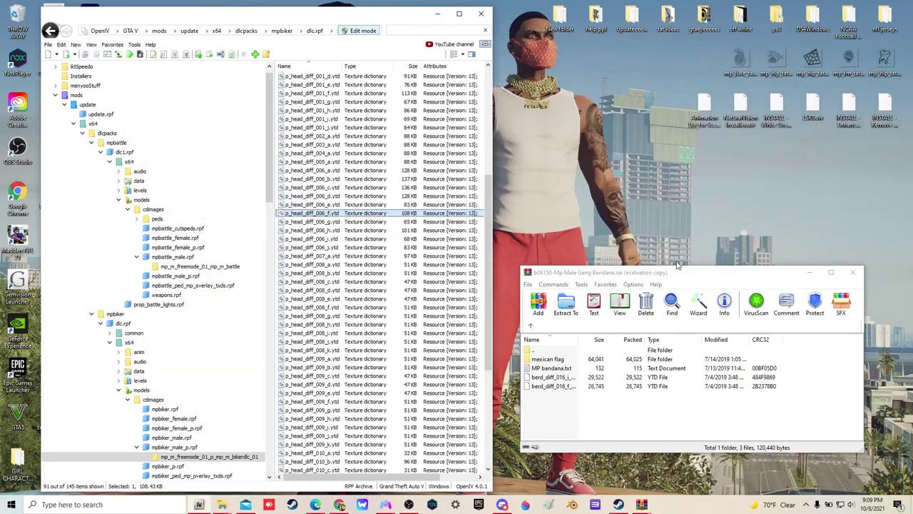
pyautogui.moveTo(675, 269); pyautogui.dragTo(675, 107)
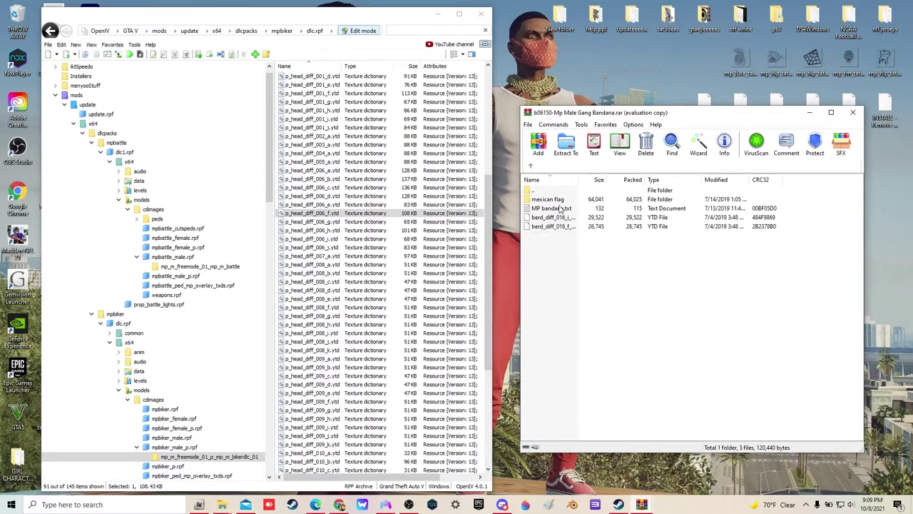
pyautogui.click(558, 210)
pyautogui.doubleClick(557, 211)
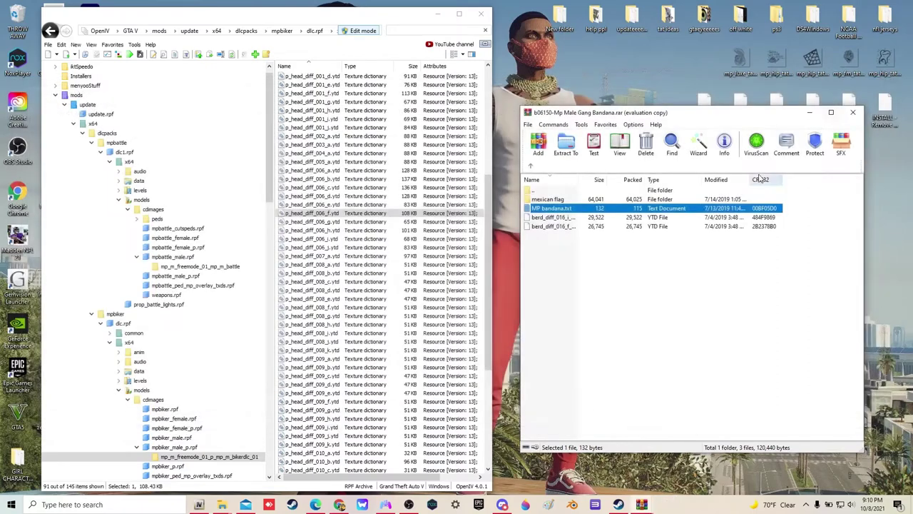
pyautogui.click(880, 86)
# Search the mpbiker male folder for "ber" in place of "head", and clear the filter.
pyautogui.click(419, 29)
pyautogui.write('head')
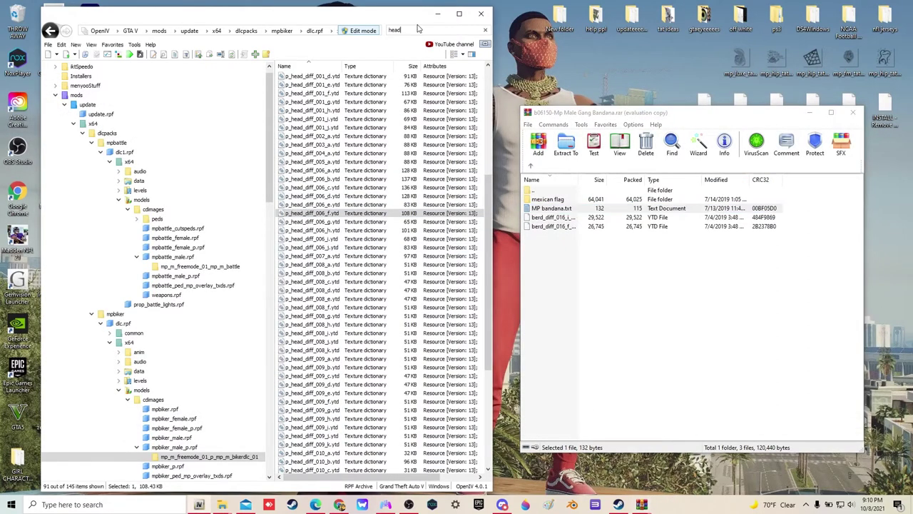
pyautogui.press('BackSpace')
pyautogui.press('BackSpace')
pyautogui.press('BackSpace')
pyautogui.press('BackSpace')
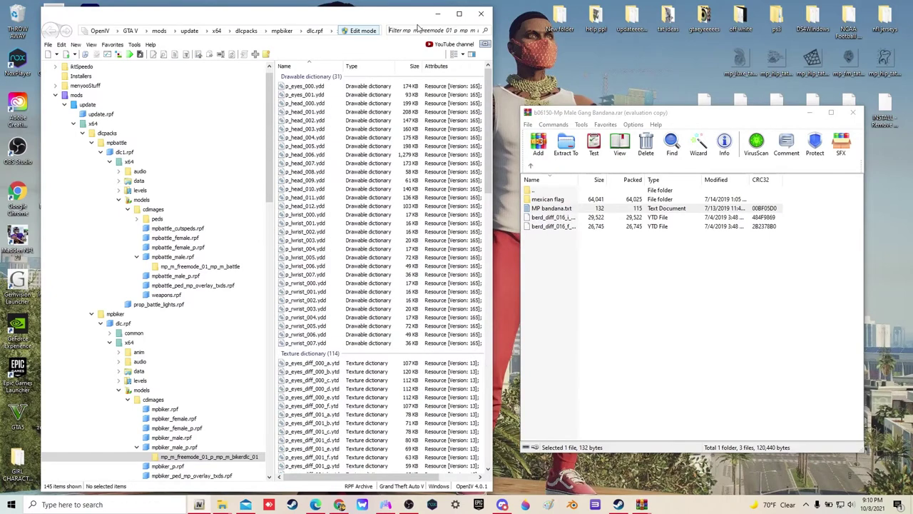
pyautogui.write('ber')
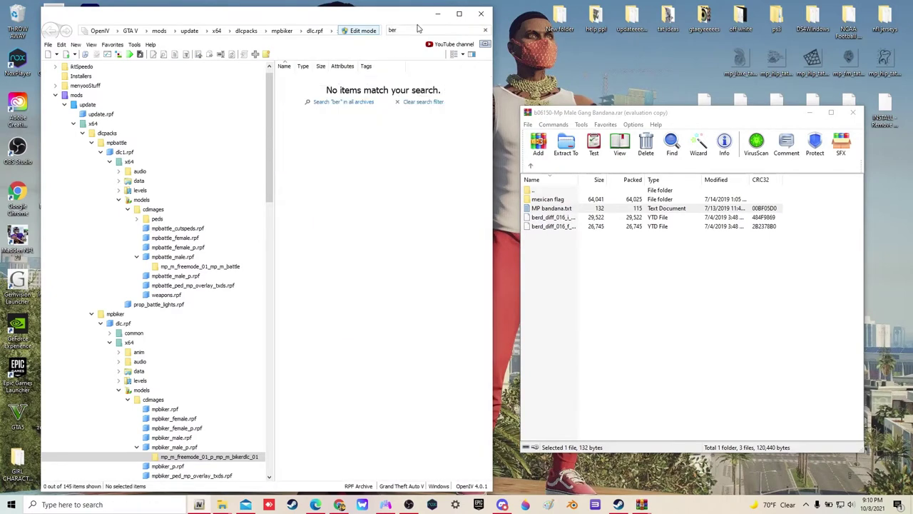
pyautogui.click(485, 31)
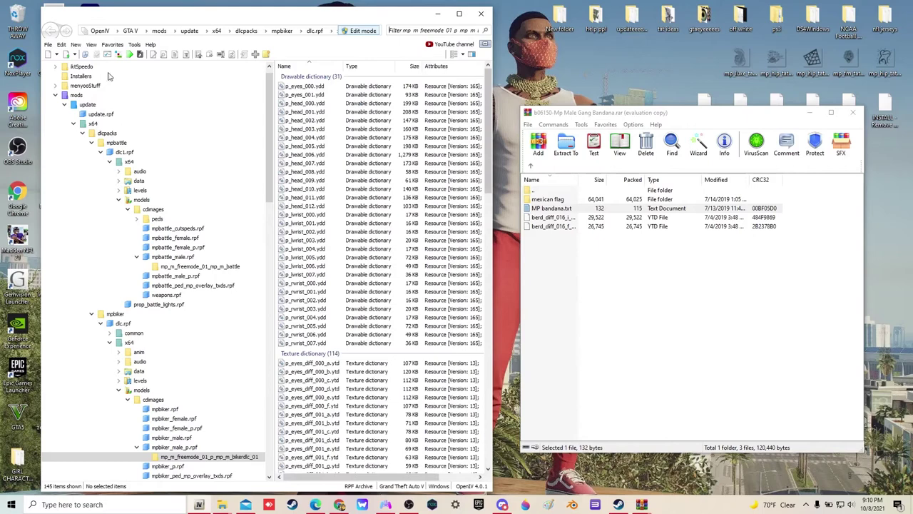
# Check the contents of the mexican flag folder in the Mp Male Gang Bandana archive and return to the archive root.
pyautogui.doubleClick(560, 200)
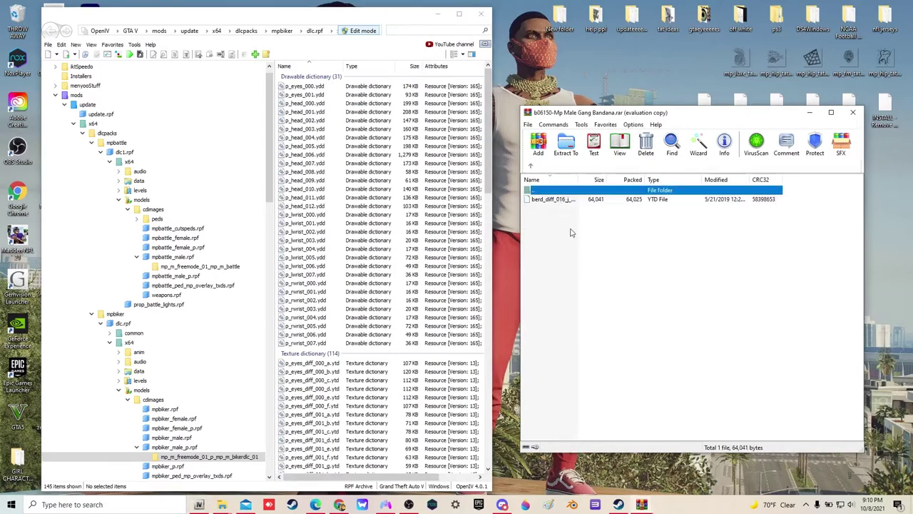
pyautogui.click(530, 166)
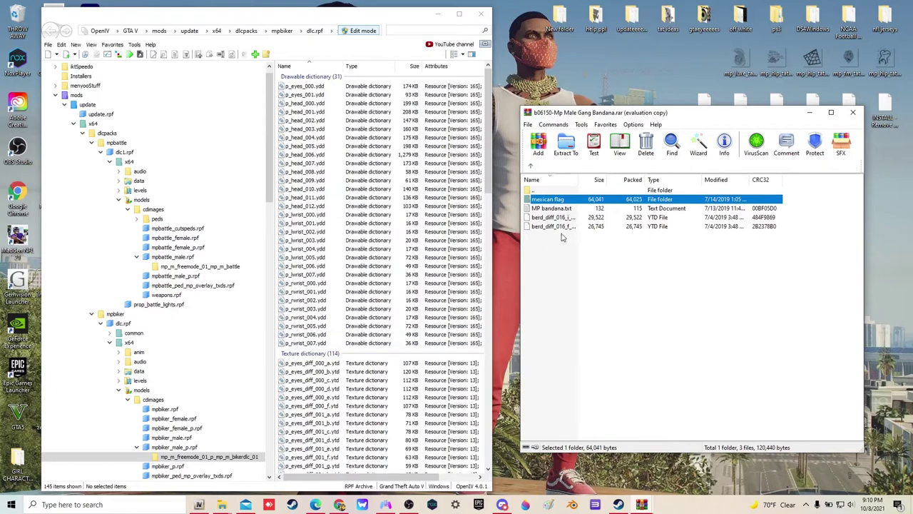
pyautogui.scroll(-10, 154, 285)
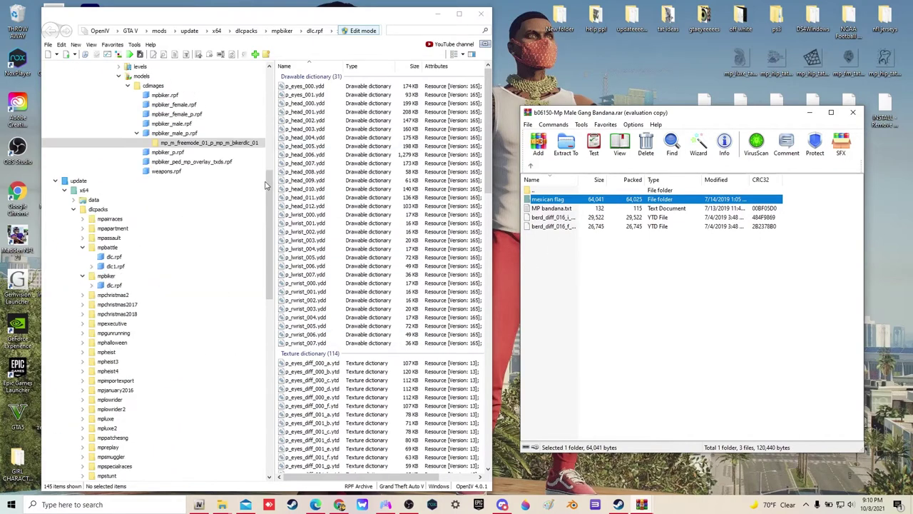
pyautogui.moveTo(271, 192); pyautogui.dragTo(283, 90)
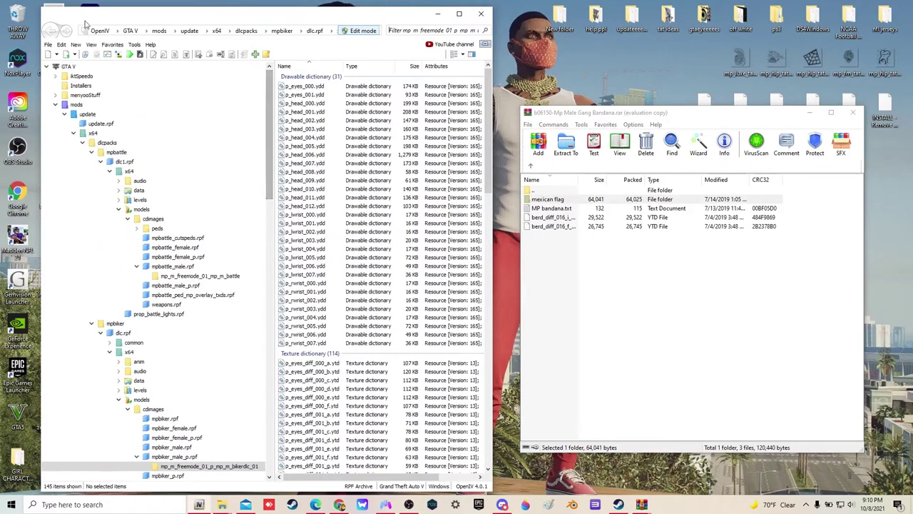
# From the GTA V root, open update/x64/dlcpacks/mpheist/dlc.rpf and copy it to the mods folder.
pyautogui.click(130, 31)
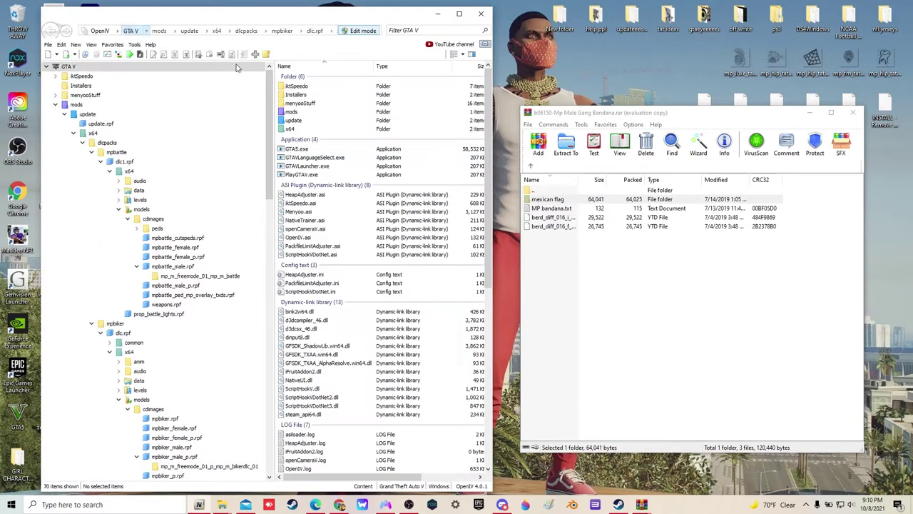
pyautogui.doubleClick(295, 119)
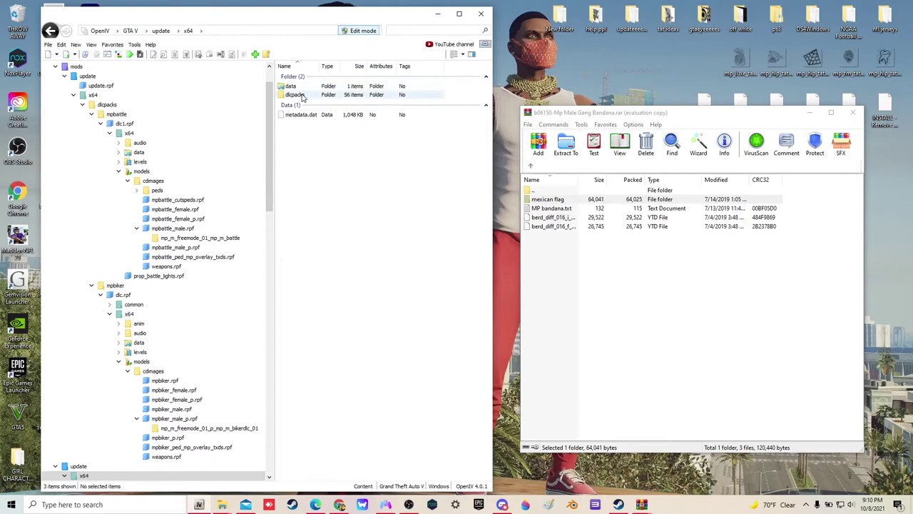
pyautogui.doubleClick(295, 86)
pyautogui.doubleClick(294, 94)
pyautogui.scroll(-3, 311, 193)
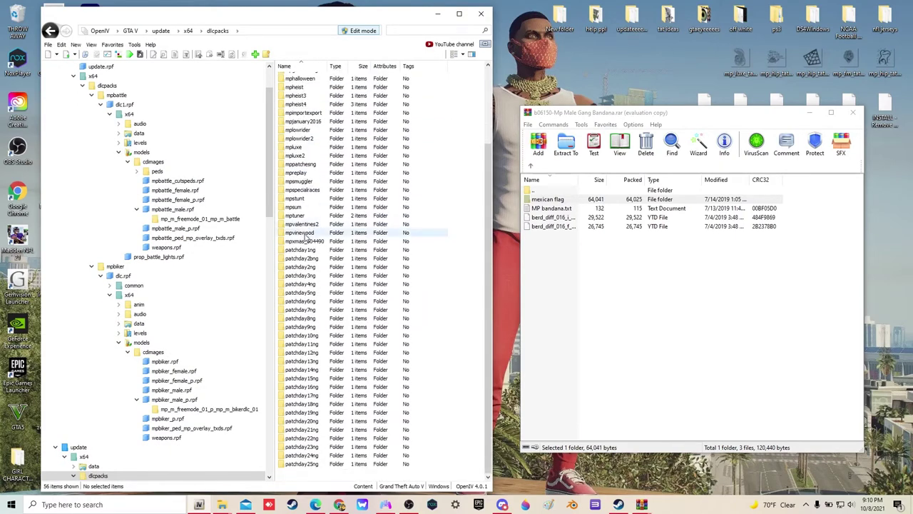
pyautogui.scroll(1, 311, 189)
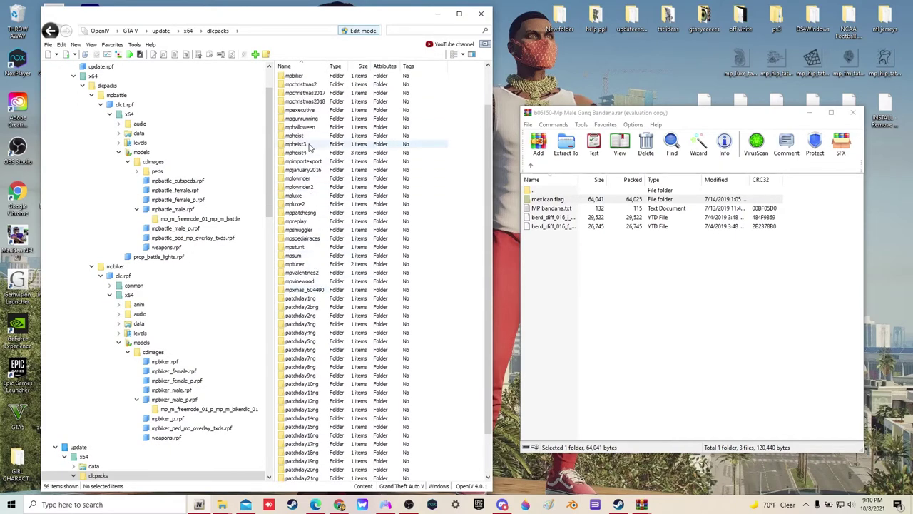
pyautogui.doubleClick(312, 135)
pyautogui.click(312, 87)
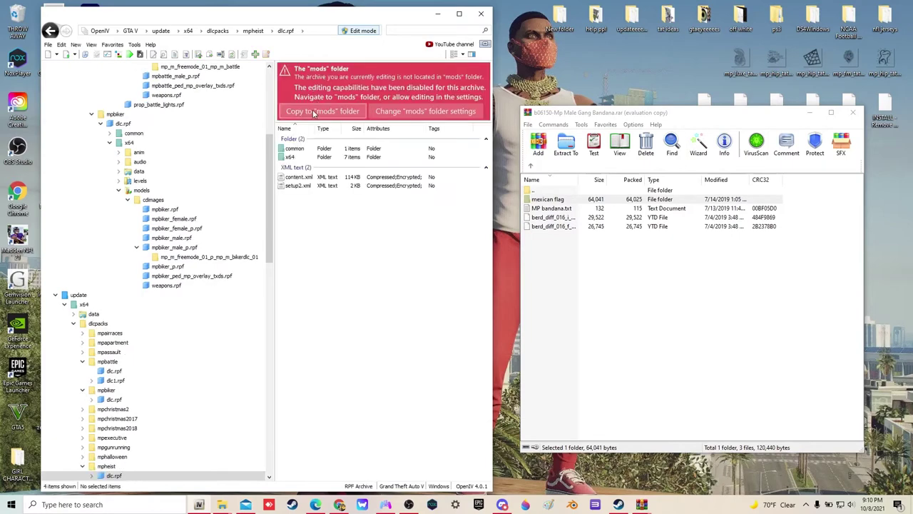
pyautogui.click(317, 112)
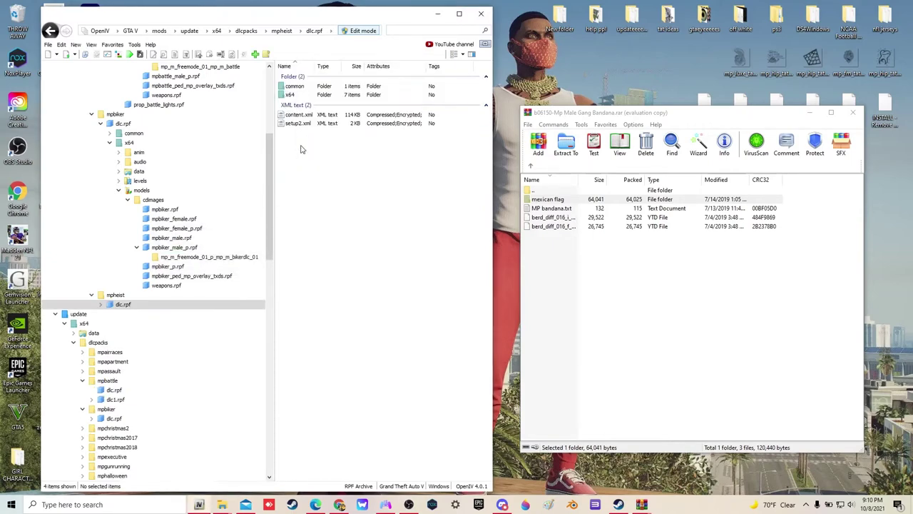
# Open x64/models/cdimages/mpheist_streamedpeds.rpf/mp_m_freemode_01_male_heist in the mods dlc.rpf and filter its files by "berd".
pyautogui.doubleClick(291, 94)
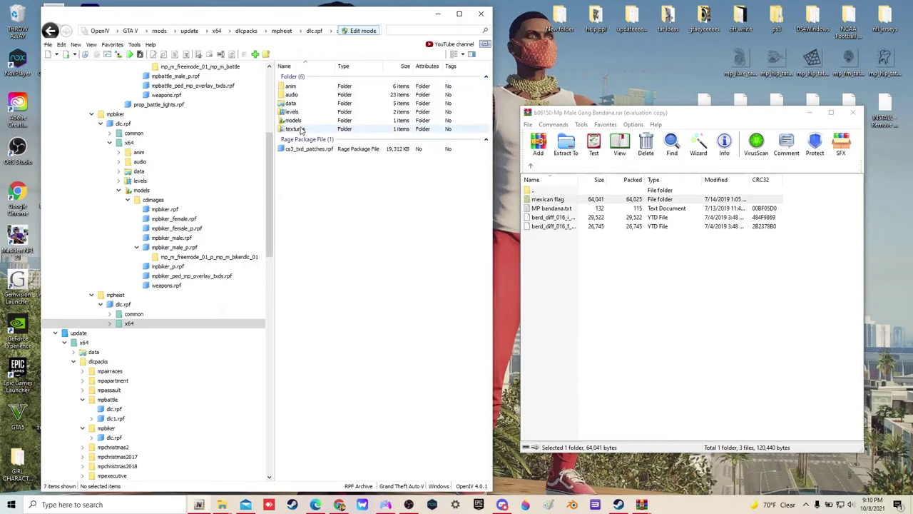
pyautogui.doubleClick(294, 121)
pyautogui.doubleClick(309, 86)
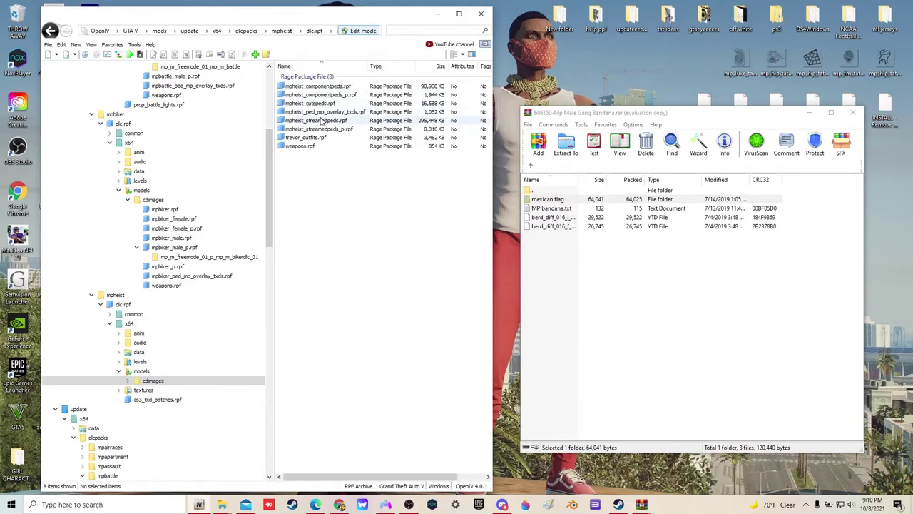
pyautogui.doubleClick(318, 120)
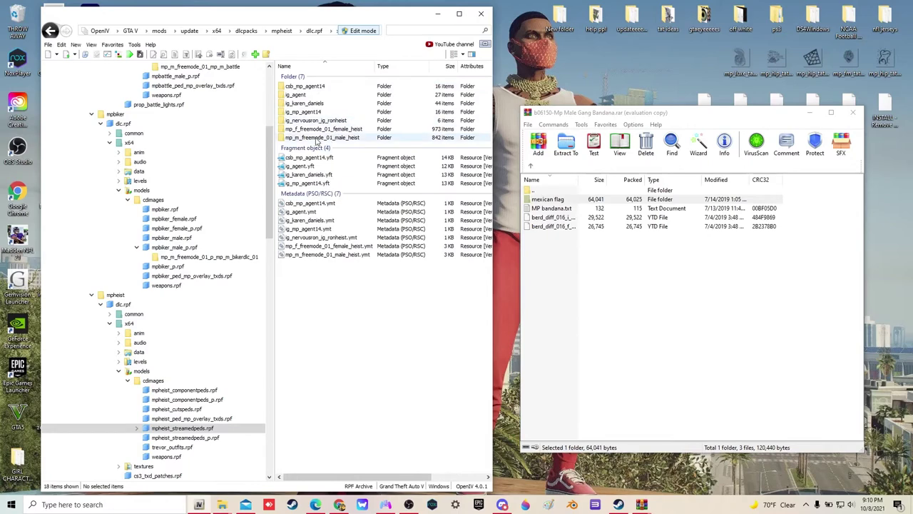
pyautogui.doubleClick(317, 139)
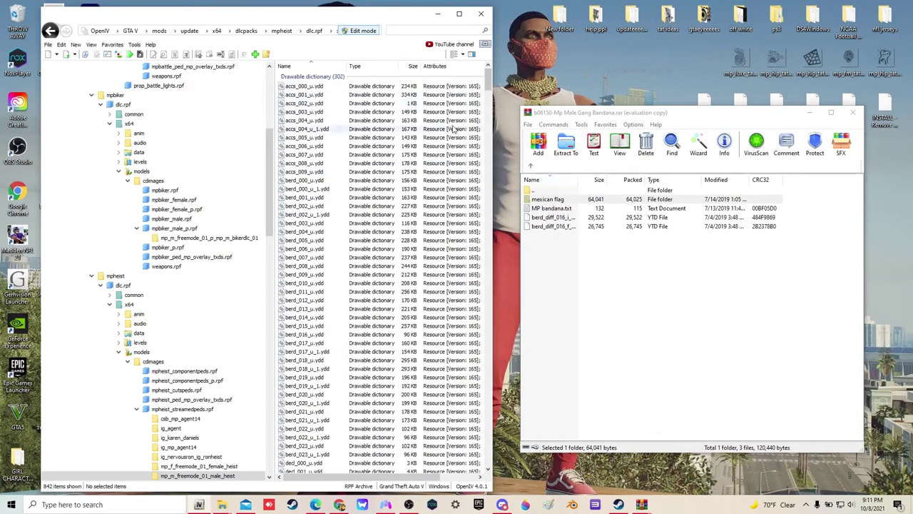
pyautogui.write('berd')
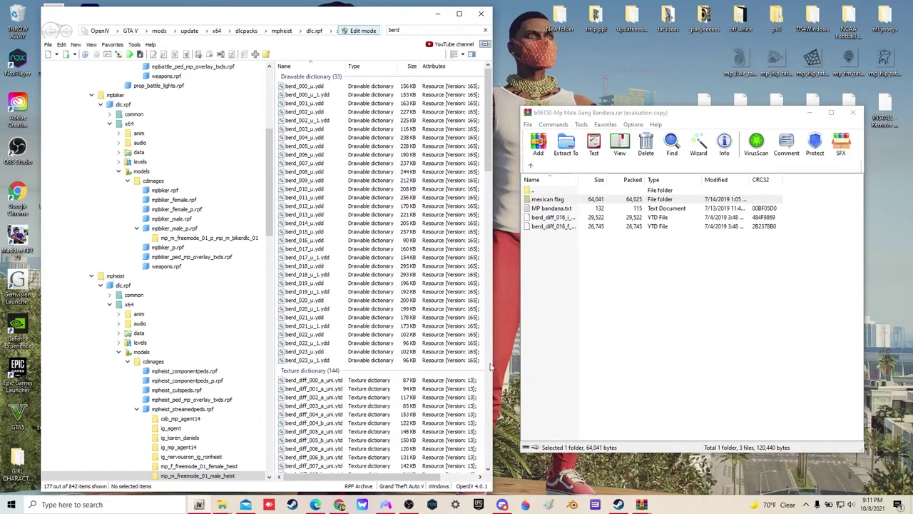
# Preview the berd_016_u.ydd bandana model and close the viewer.
pyautogui.click(314, 242)
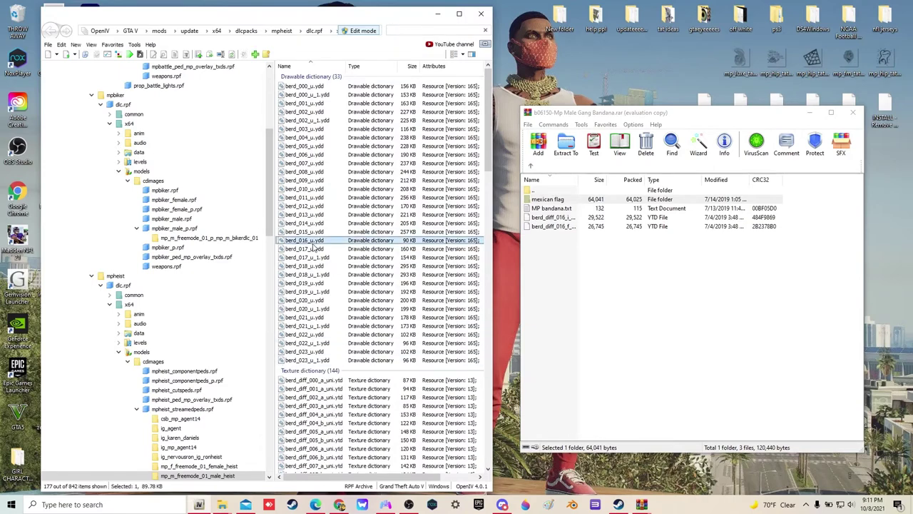
pyautogui.doubleClick(312, 241)
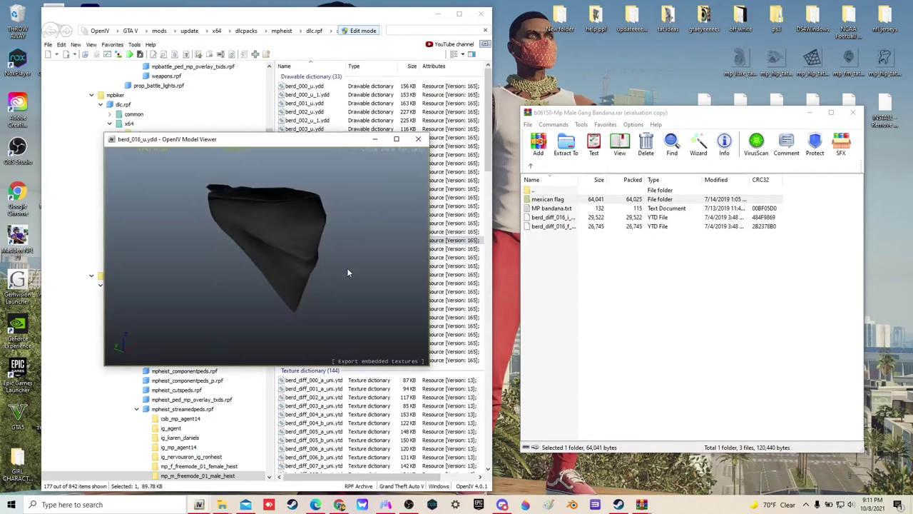
pyautogui.click(421, 137)
# Add the archive's berd_diff_016_i and berd_diff_016_f textures and the mexican flag folder's berd_diff_016_j texture to mp_m_freemode_01_male_heist.
pyautogui.click(564, 226)
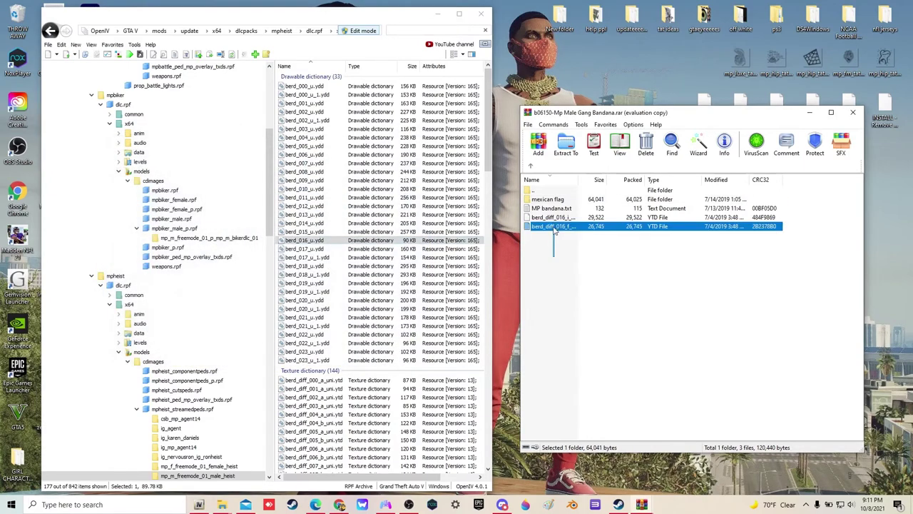
pyautogui.hotkey('shift', 'Up')
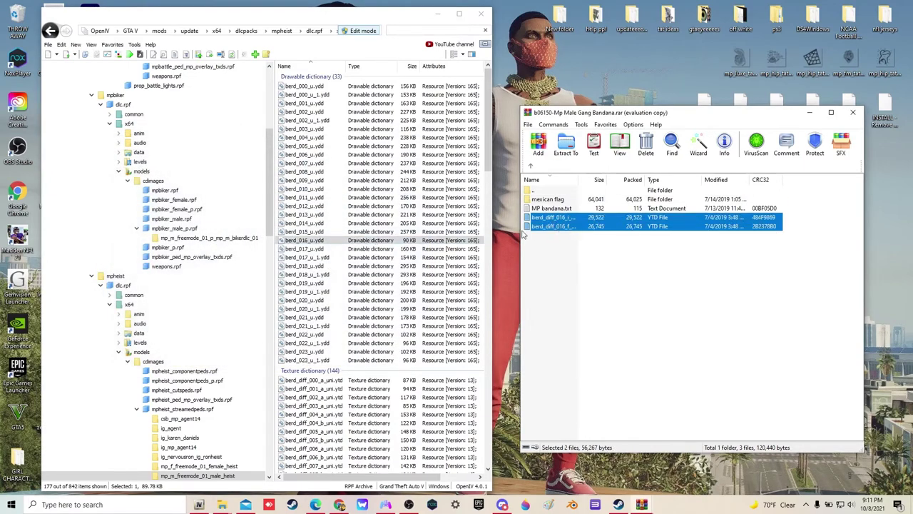
pyautogui.doubleClick(565, 200)
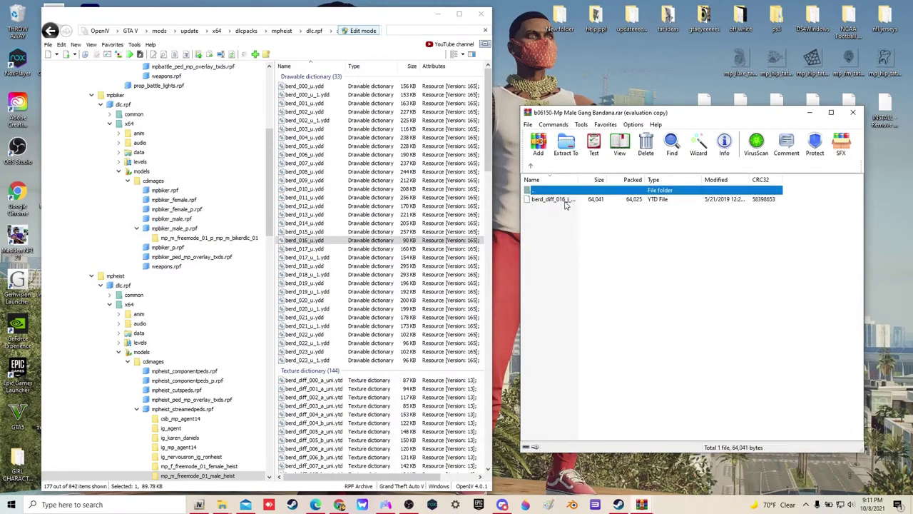
pyautogui.click(563, 201)
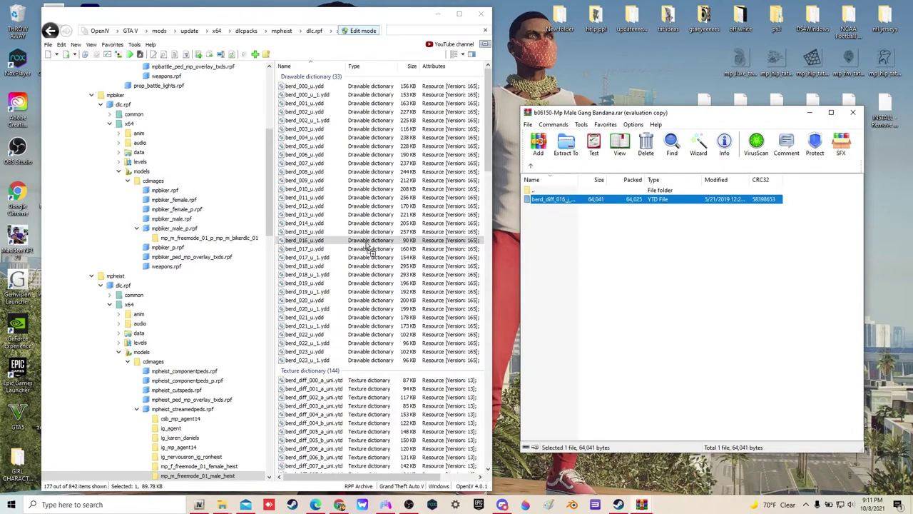
# Preview the berd_diff_016_i_uni, berd_diff_016_j_uni and berd_diff_016_f_uni textures in the heist folder, closing each without changes.
pyautogui.moveTo(487, 165); pyautogui.dragTo(470, 323)
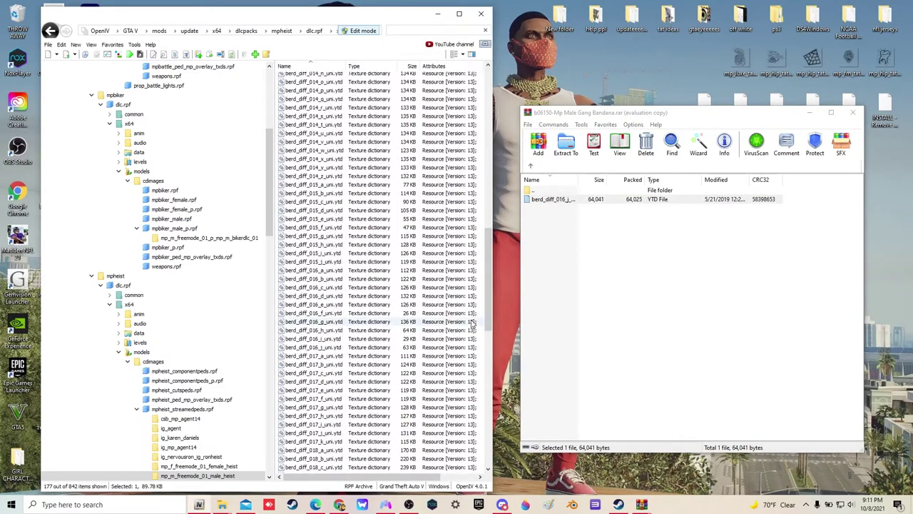
pyautogui.doubleClick(320, 340)
pyautogui.press('Escape')
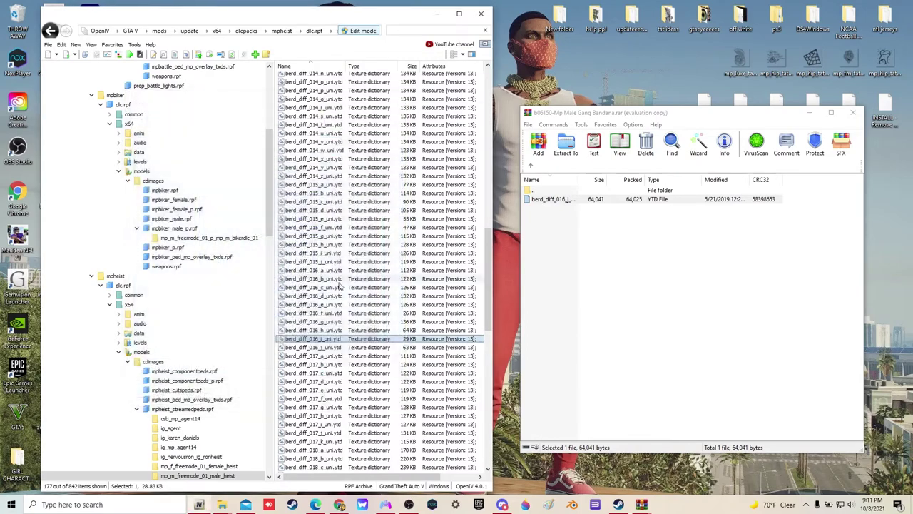
pyautogui.doubleClick(321, 347)
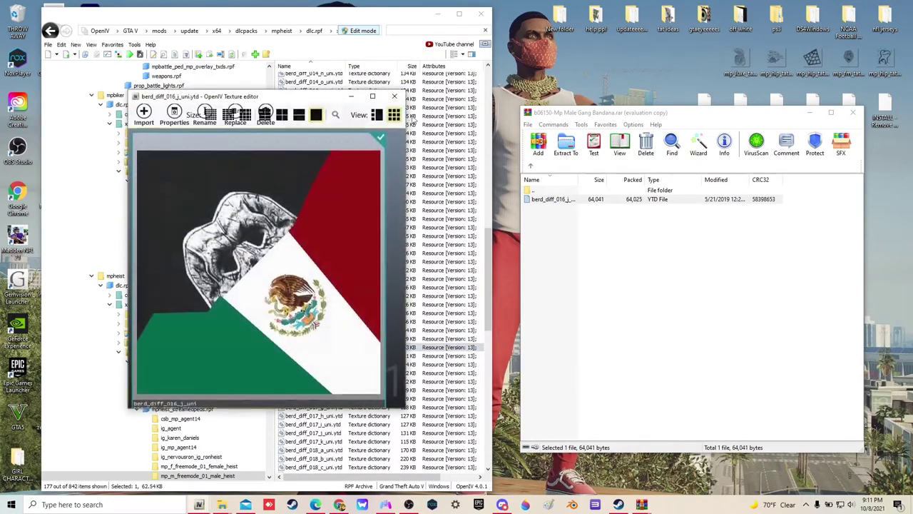
pyautogui.click(395, 96)
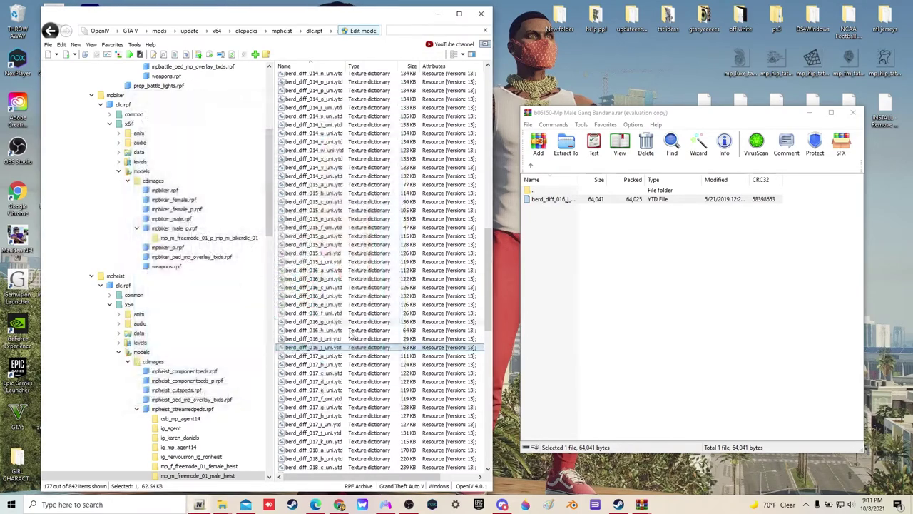
pyautogui.click(321, 313)
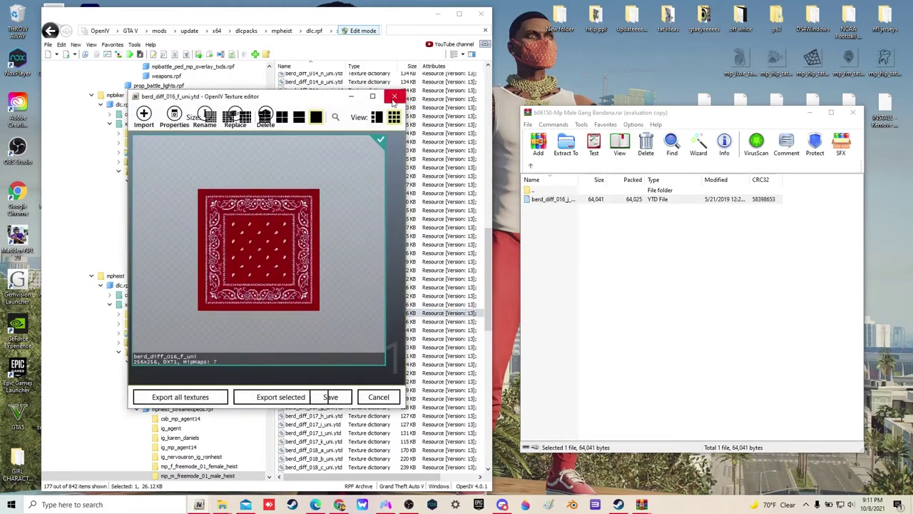
pyautogui.click(376, 395)
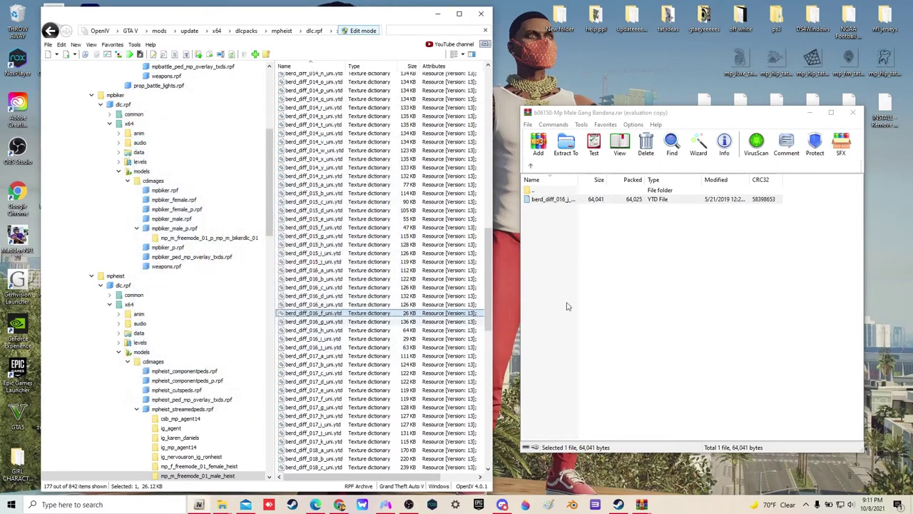
# Minimize the bandana archive window and turn off edit mode in OpenIV.
pyautogui.click(809, 114)
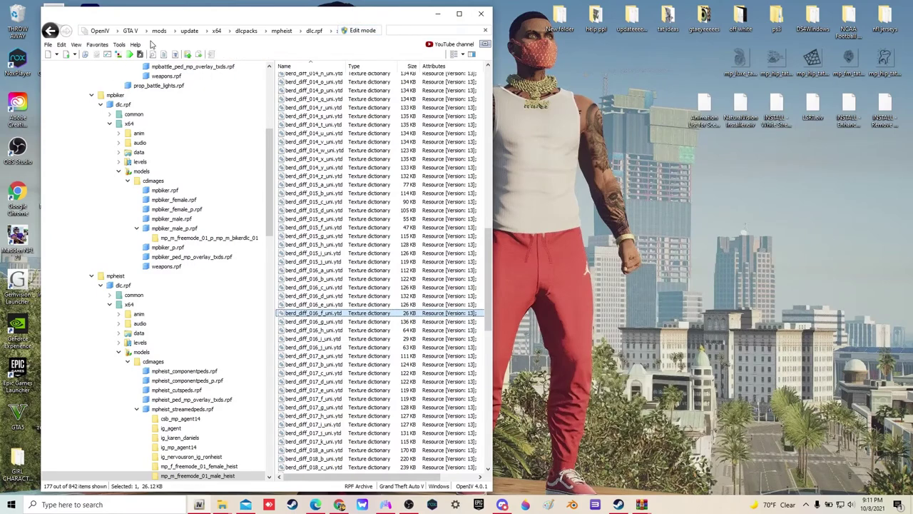
pyautogui.click(118, 45)
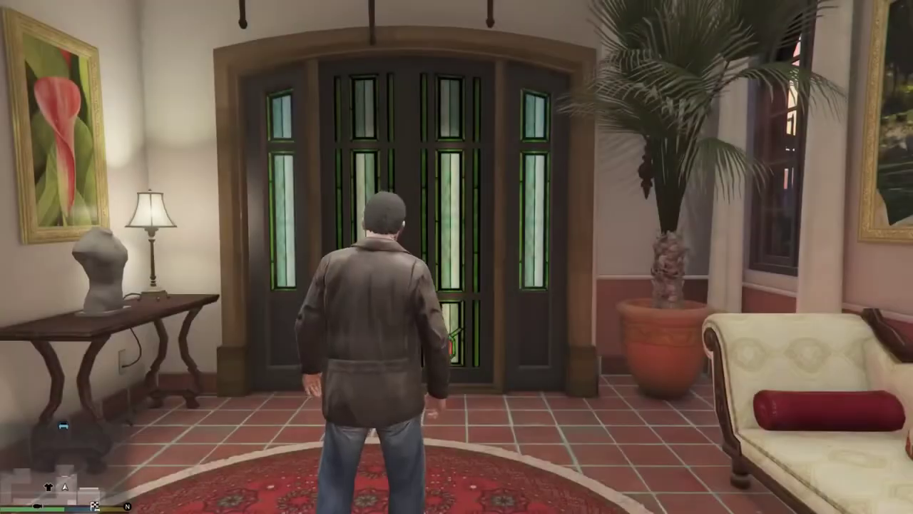
# Switch to GTA V, walk out of the house and set the male character's hat accessory to type 89.
pyautogui.press('w')
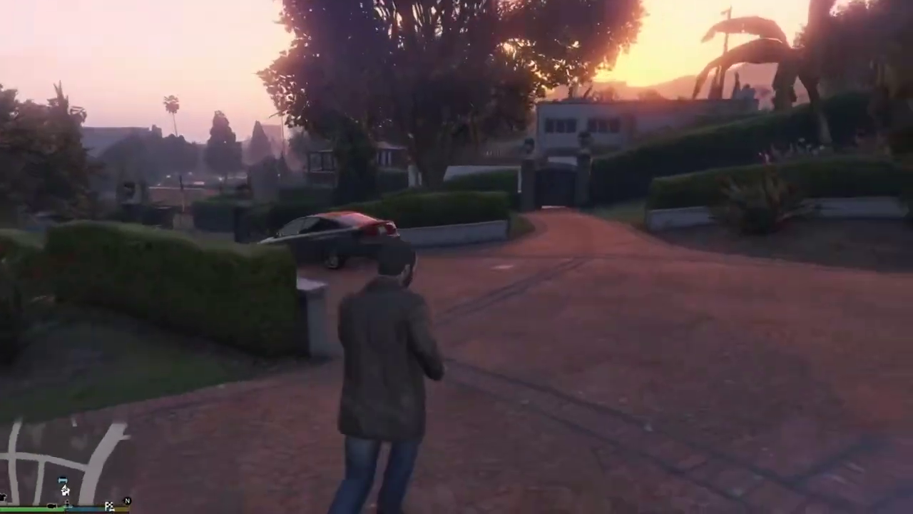
pyautogui.press('w')
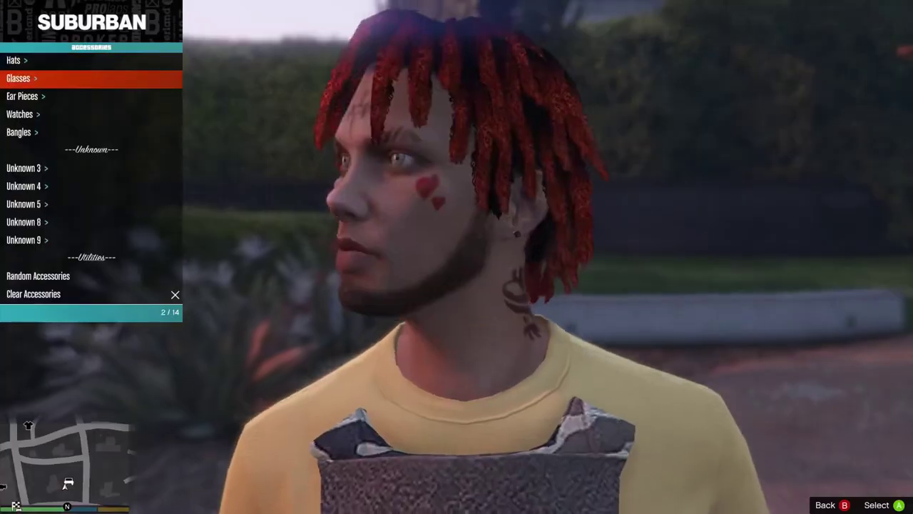
pyautogui.press('Up')
pyautogui.press('Return')
pyautogui.press('Right')
pyautogui.press('Right')
pyautogui.press('Right')
pyautogui.press('Right')
pyautogui.press('Right')
pyautogui.press('Right')
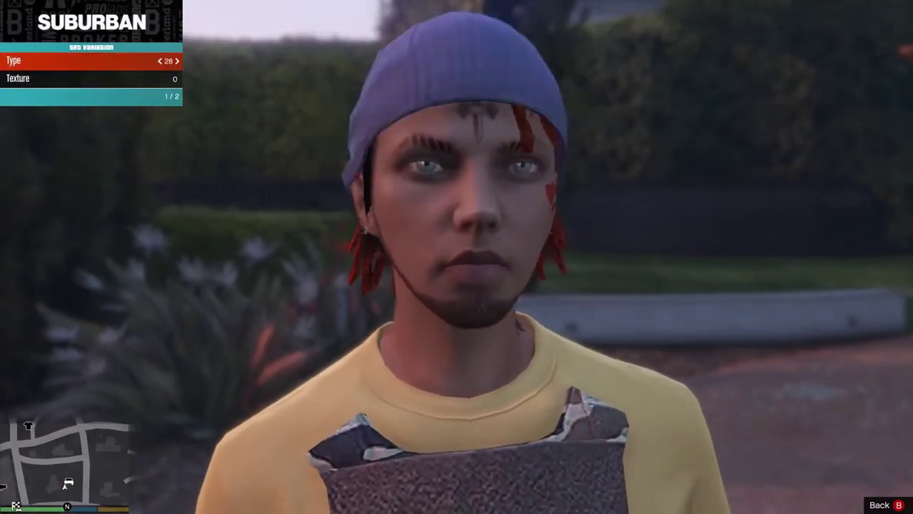
pyautogui.press('Right')
pyautogui.press('Right')
pyautogui.press('Right')
pyautogui.press('Right')
pyautogui.press('Right')
pyautogui.press('Right')
pyautogui.press('Right')
pyautogui.press('Right')
pyautogui.press('Right')
pyautogui.press('Right')
pyautogui.press('Right')
pyautogui.press('Right')
pyautogui.press('Right')
pyautogui.press('Right')
pyautogui.press('Right')
pyautogui.press('Right')
pyautogui.press('Right')
pyautogui.press('Right')
pyautogui.press('Right')
pyautogui.press('Right')
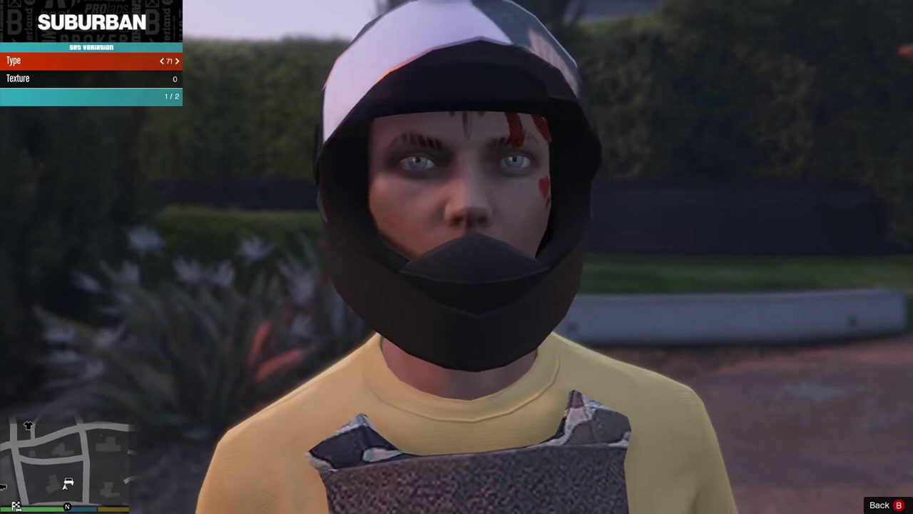
pyautogui.press('Right')
pyautogui.press('Right')
pyautogui.press('Right')
pyautogui.press('Right')
pyautogui.press('Right')
pyautogui.press('Right')
pyautogui.press('Right')
pyautogui.press('Right')
pyautogui.press('Right')
# Compare the head bandana's texture variations, return to texture 0 and go back to the wardrobe.
pyautogui.press('Down')
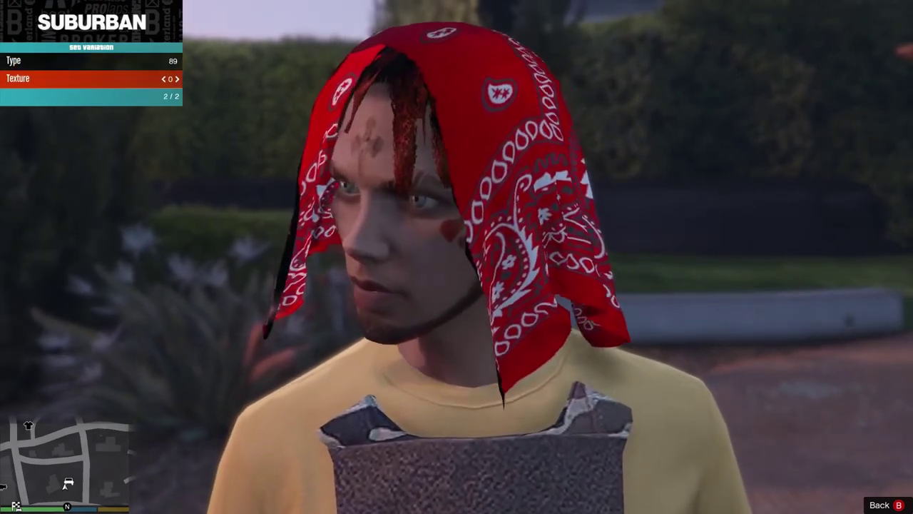
pyautogui.press('Right')
pyautogui.press('Right')
pyautogui.press('Right')
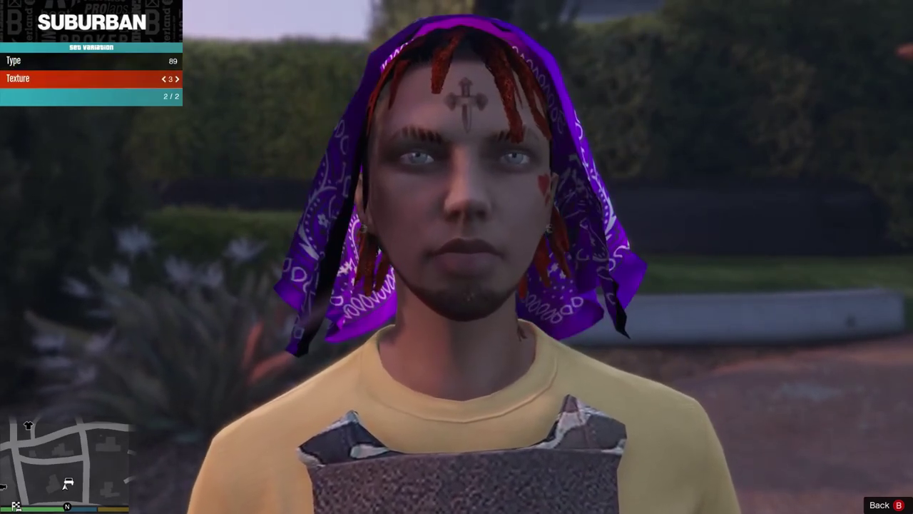
pyautogui.press('Left')
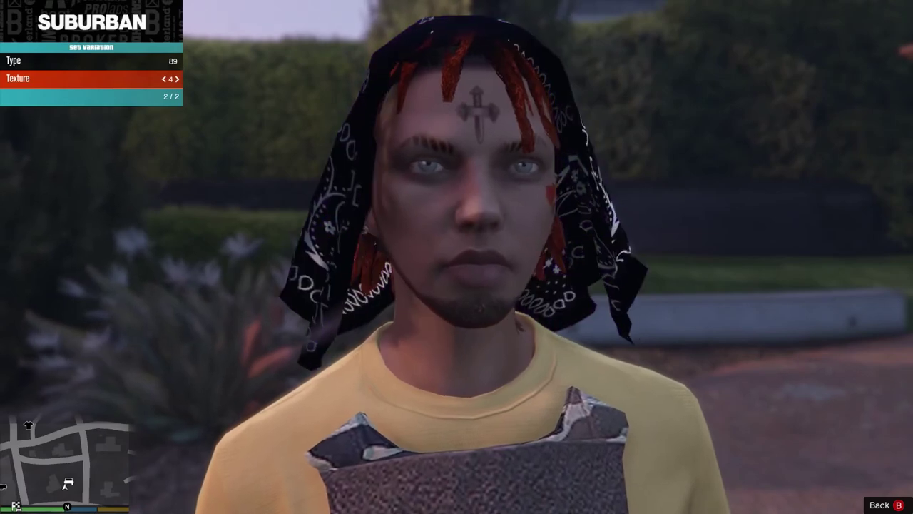
pyautogui.press('Left')
pyautogui.press('Left')
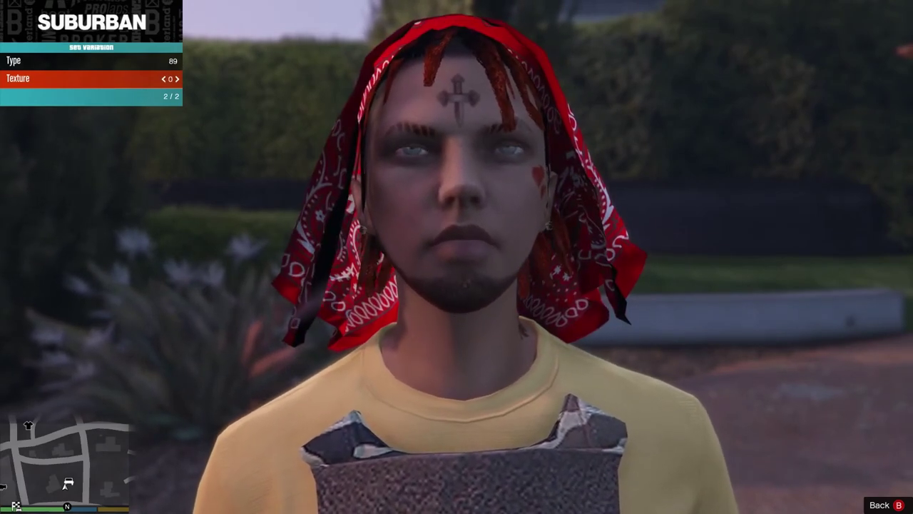
pyautogui.press('BackSpace')
pyautogui.press('BackSpace')
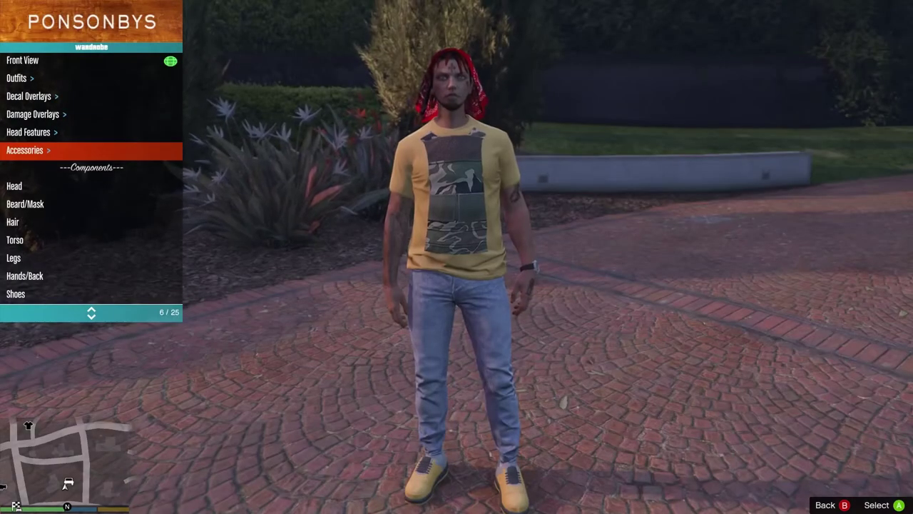
# Set the character's Beard/Mask component to type 51.
pyautogui.press('Up')
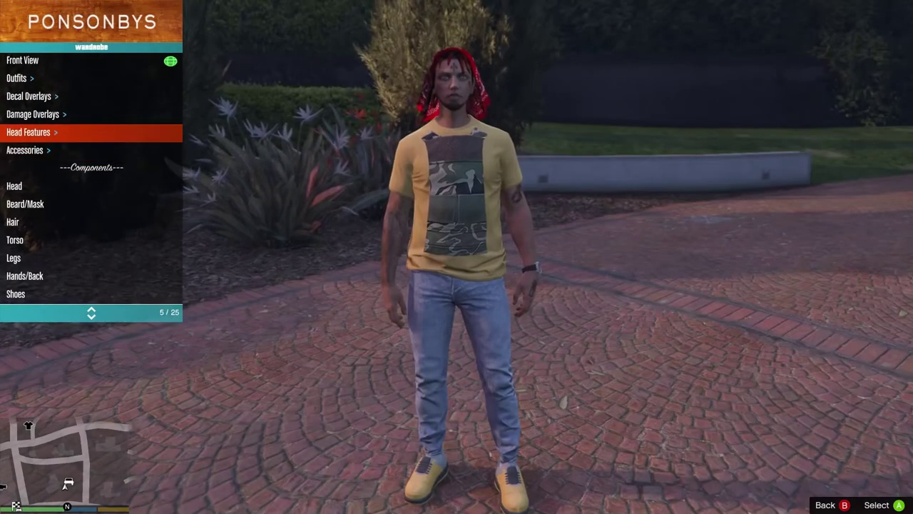
pyautogui.press('Down')
pyautogui.press('Down')
pyautogui.press('Down')
pyautogui.press('Return')
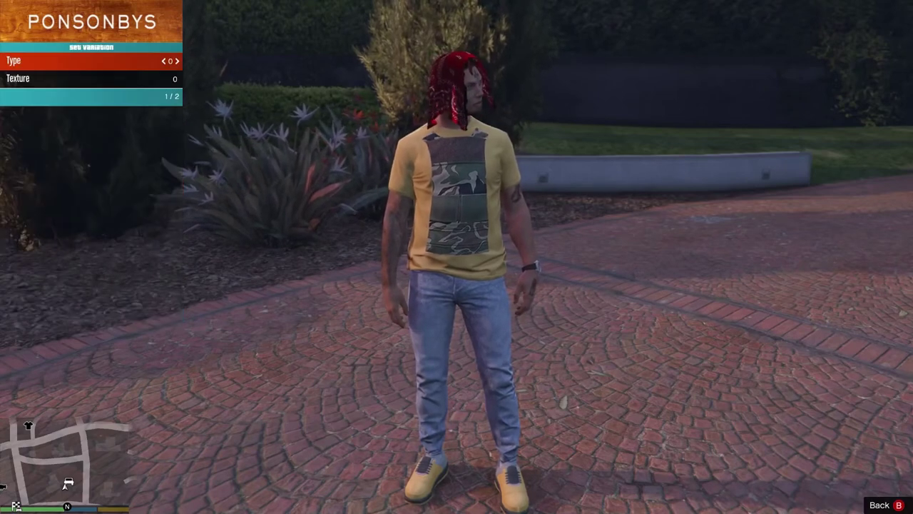
pyautogui.press('Right')
pyautogui.press('Right')
pyautogui.press('Right')
pyautogui.press('Right')
pyautogui.press('Right')
pyautogui.press('Right')
pyautogui.press('Right')
pyautogui.press('Right')
pyautogui.press('Right')
pyautogui.press('Right')
pyautogui.press('Right')
pyautogui.press('Right')
pyautogui.press('Right')
pyautogui.press('Right')
pyautogui.press('Right')
pyautogui.press('Right')
pyautogui.press('Right')
pyautogui.press('Right')
pyautogui.press('Right')
pyautogui.press('Right')
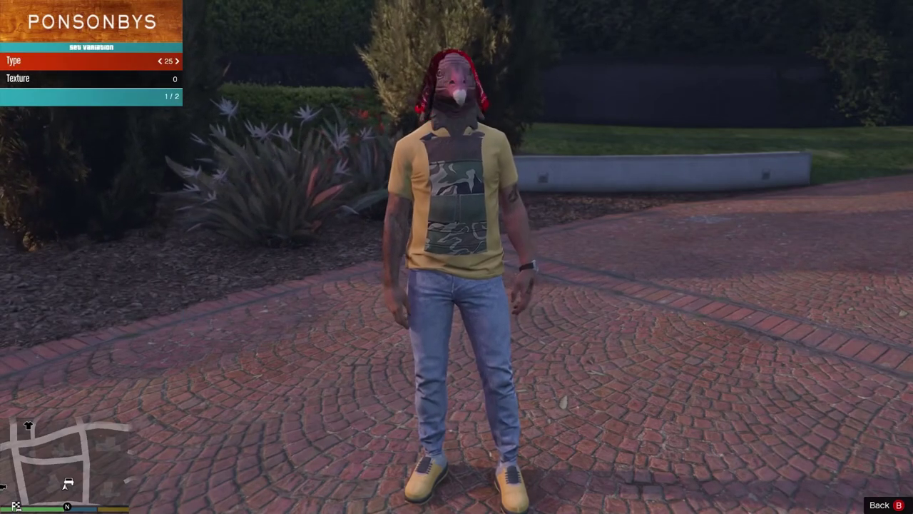
pyautogui.press('Right')
pyautogui.press('Right')
pyautogui.press('Right')
pyautogui.press('Right')
pyautogui.press('Right')
pyautogui.press('Right')
pyautogui.press('Right')
pyautogui.press('Right')
pyautogui.press('Right')
pyautogui.press('Right')
pyautogui.press('Right')
pyautogui.press('Right')
pyautogui.press('Right')
pyautogui.press('Right')
pyautogui.press('Right')
pyautogui.press('Right')
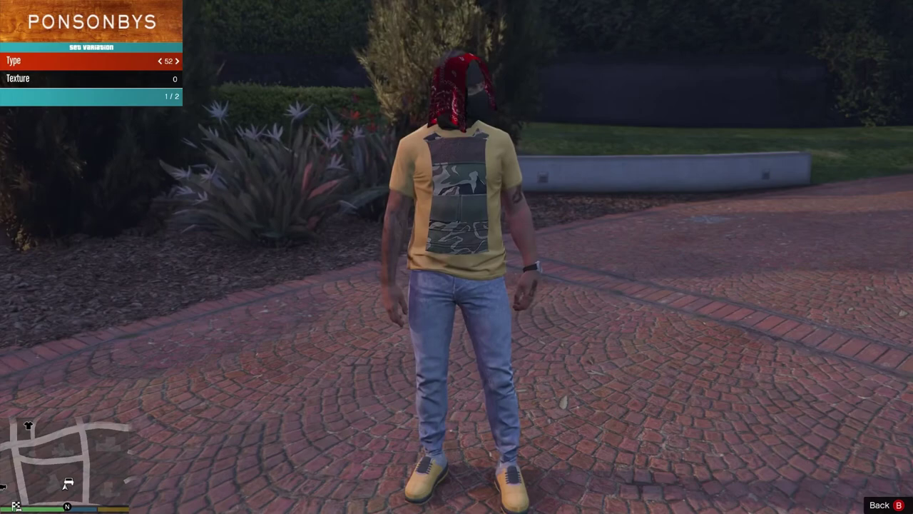
# Go through the face bandana's textures and choose the blue bandana, texture 8.
pyautogui.press('Down')
pyautogui.press('Right')
pyautogui.press('Right')
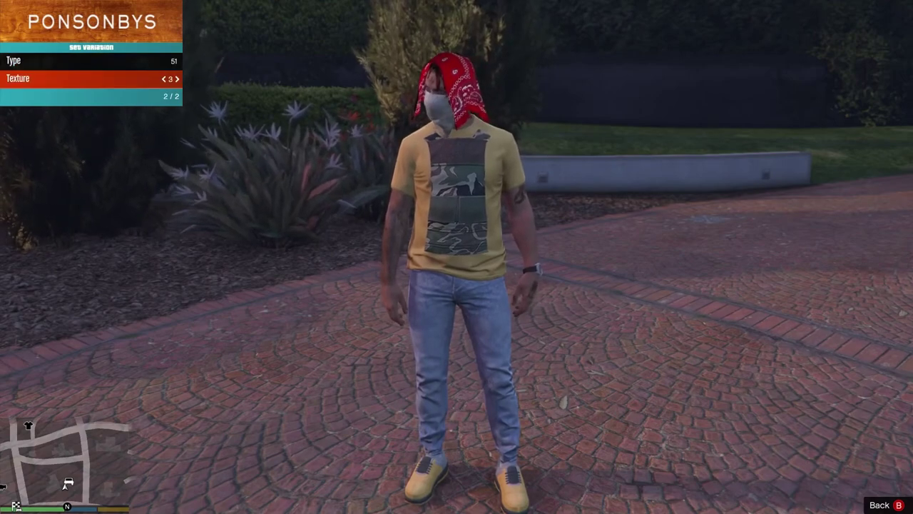
pyautogui.press('Right')
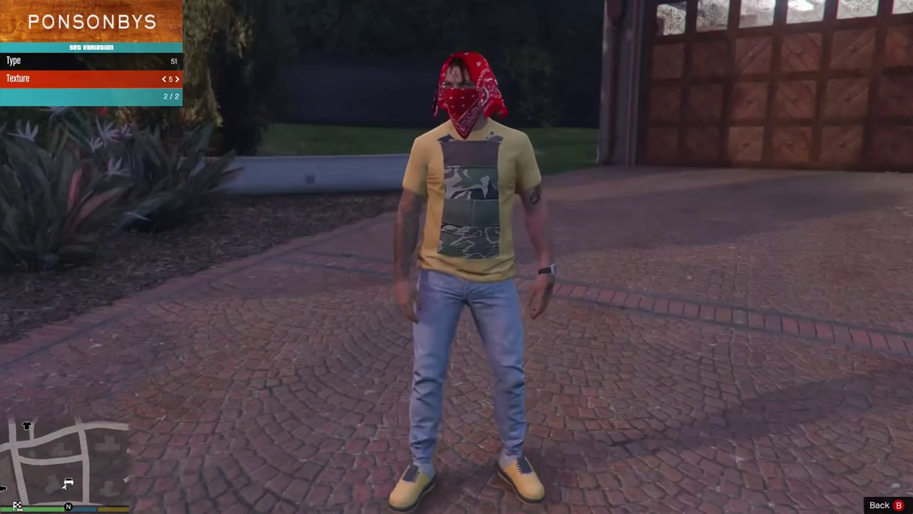
pyautogui.press('Right')
pyautogui.press('Right')
pyautogui.press('Right')
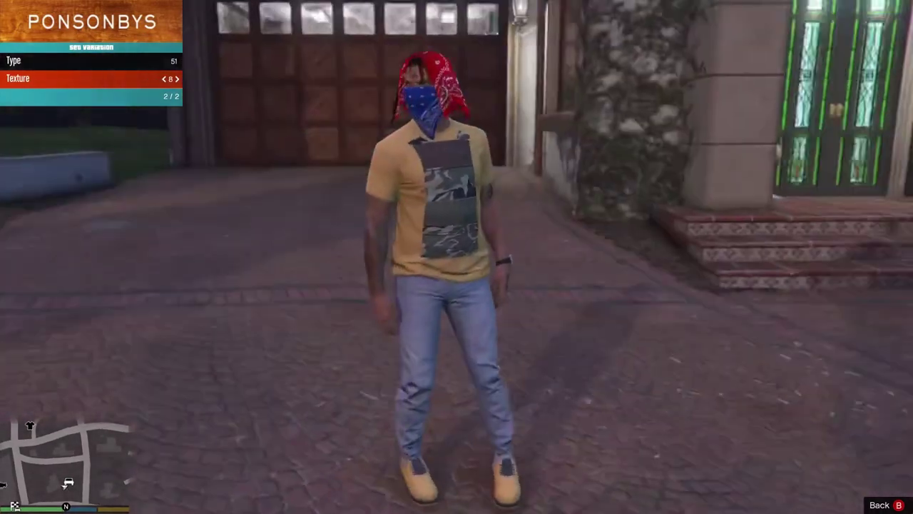
pyautogui.press('Right')
pyautogui.press('Right')
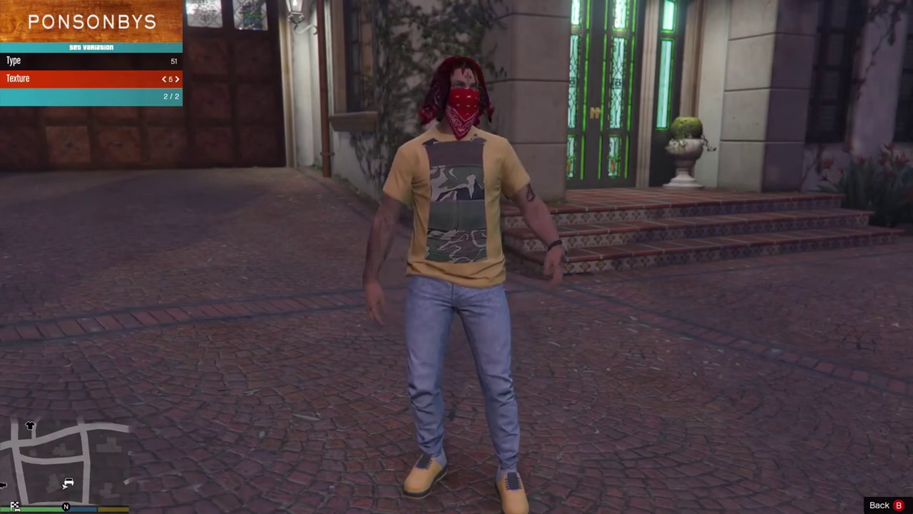
# Leave the wardrobe, close the Menyoo trainer and view the character wearing both bandanas.
pyautogui.press('BackSpace')
pyautogui.press('BackSpace')
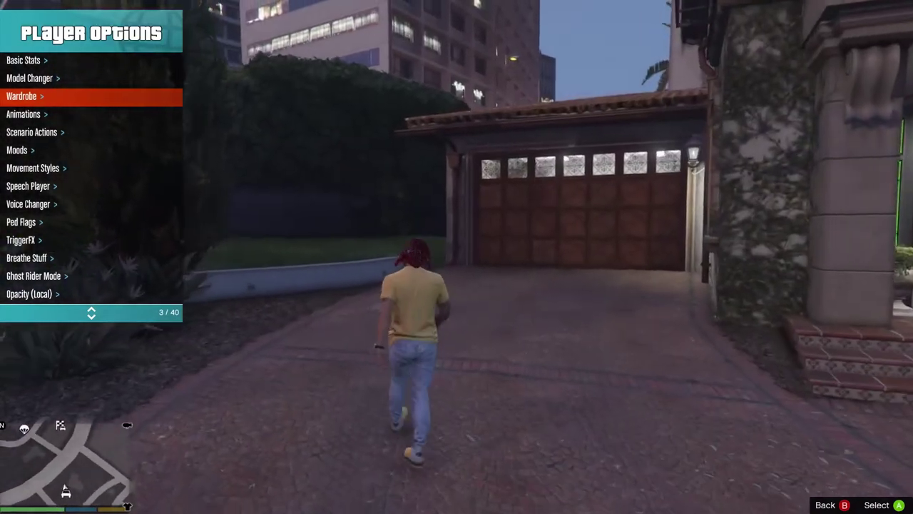
pyautogui.press('BackSpace')
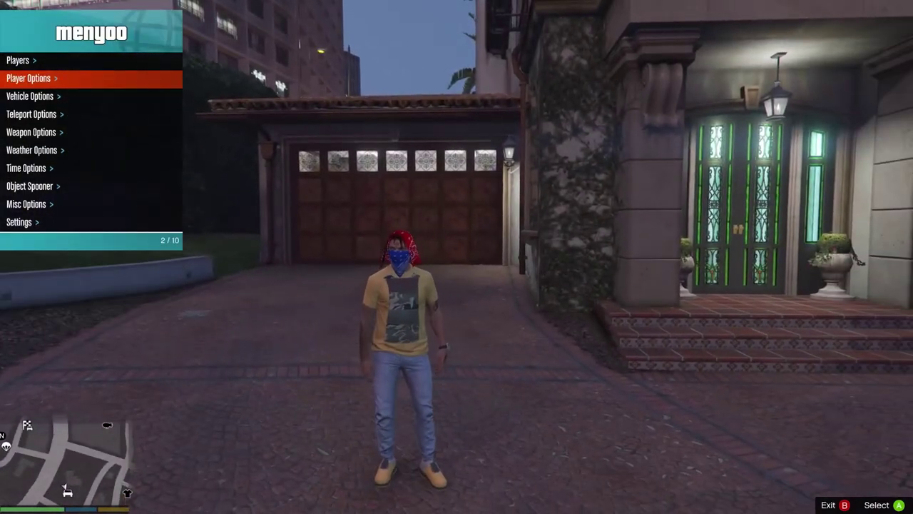
pyautogui.press('BackSpace')
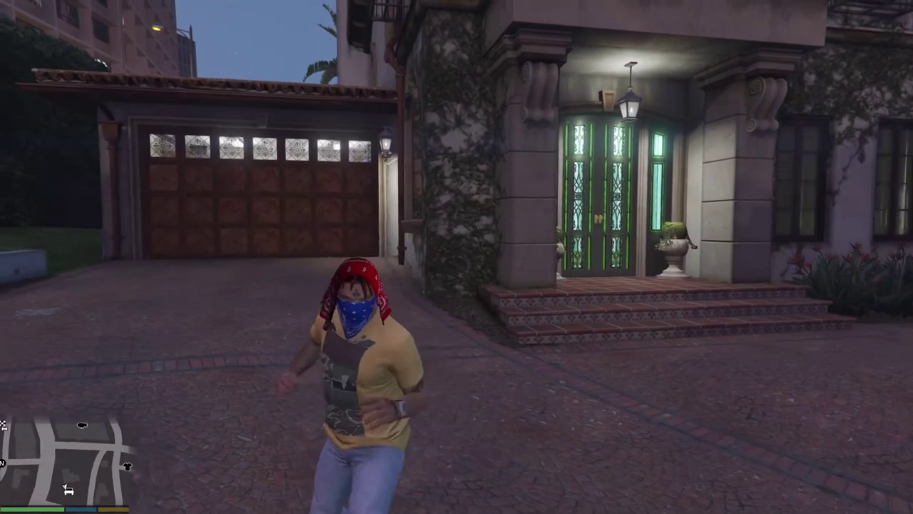